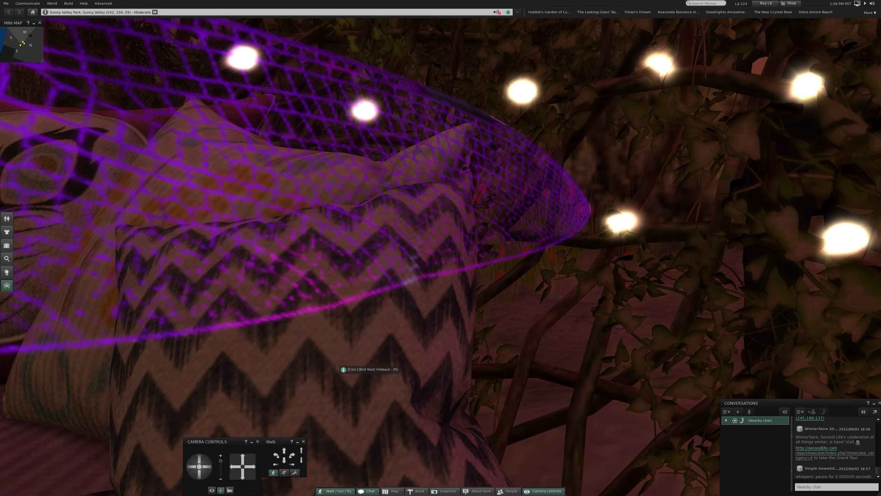
# Sit in the Bird Nest Hideout, open AVsitter ADJUST, lower with Z-, and pull the camera back
pyautogui.rightClick(341, 361)
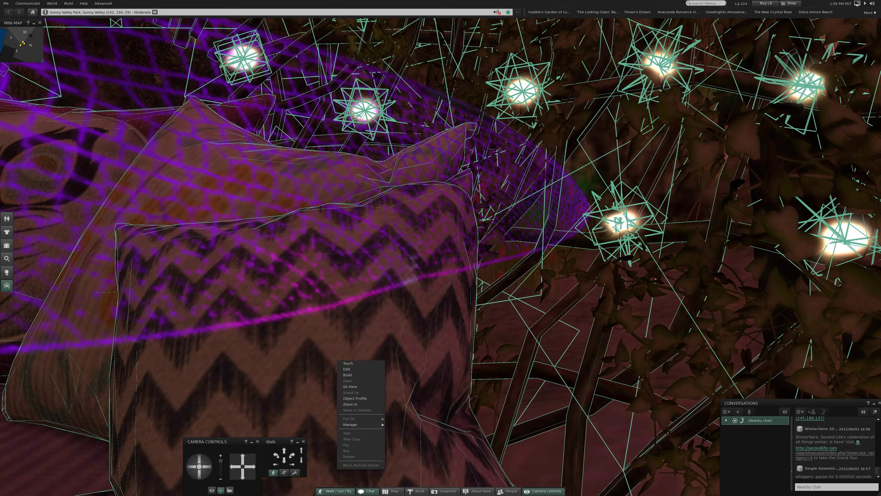
pyautogui.click(350, 386)
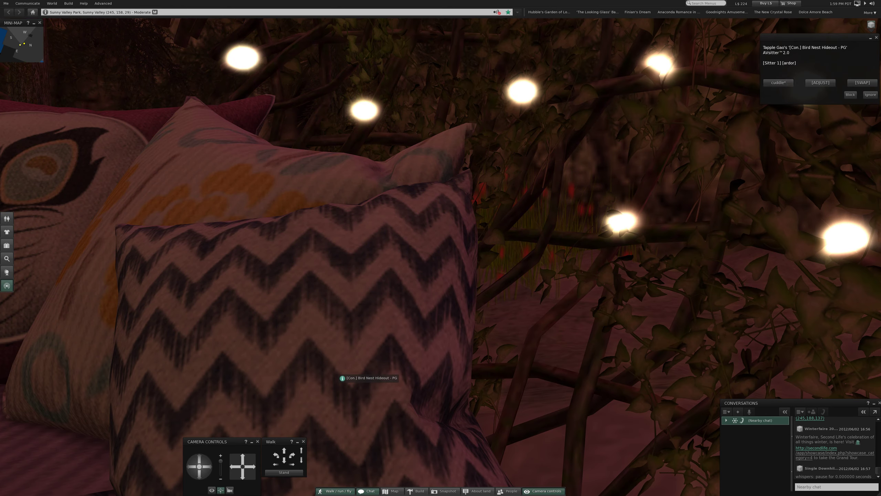
pyautogui.click(821, 83)
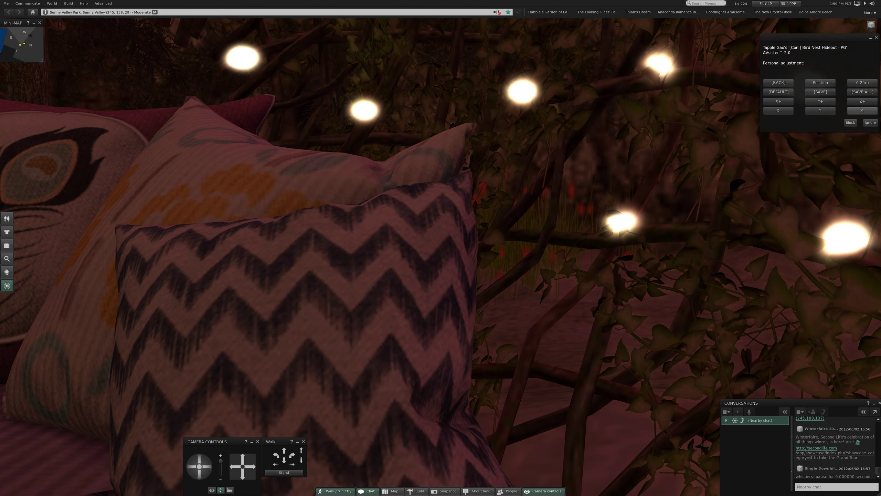
pyautogui.click(863, 110)
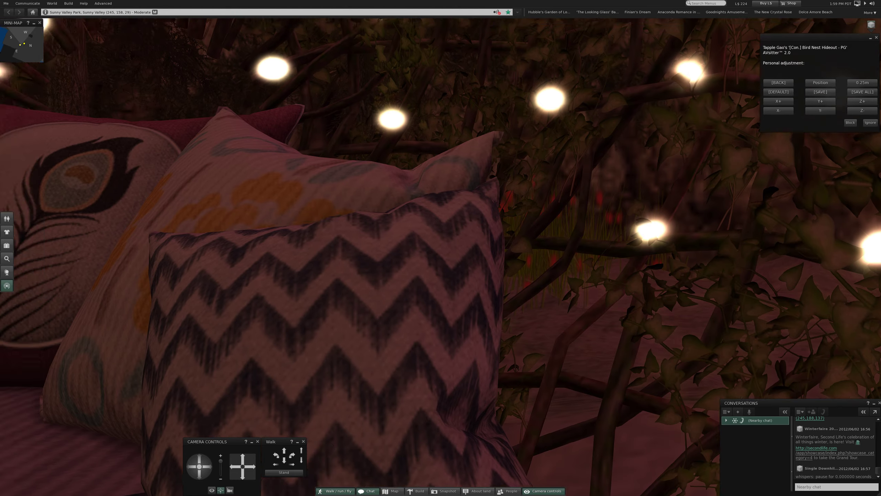
pyautogui.moveTo(290, 228); pyautogui.dragTo(482, 207)
pyautogui.scroll(-2, 310, 241)
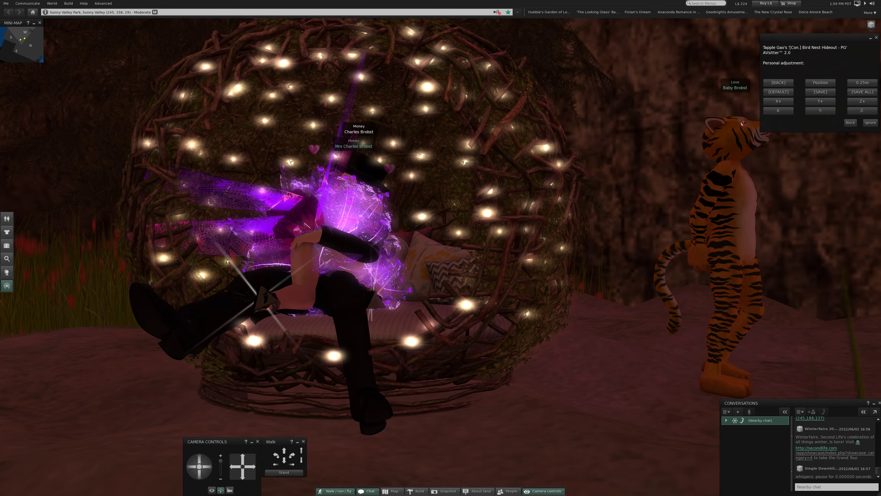
# Orbit and zoom in on the two avatars cuddling inside the glowing nest
pyautogui.moveTo(310, 241)
pyautogui.mouseDown()
pyautogui.moveTo(414, 262)
pyautogui.moveTo(469, 289)
pyautogui.mouseUp()
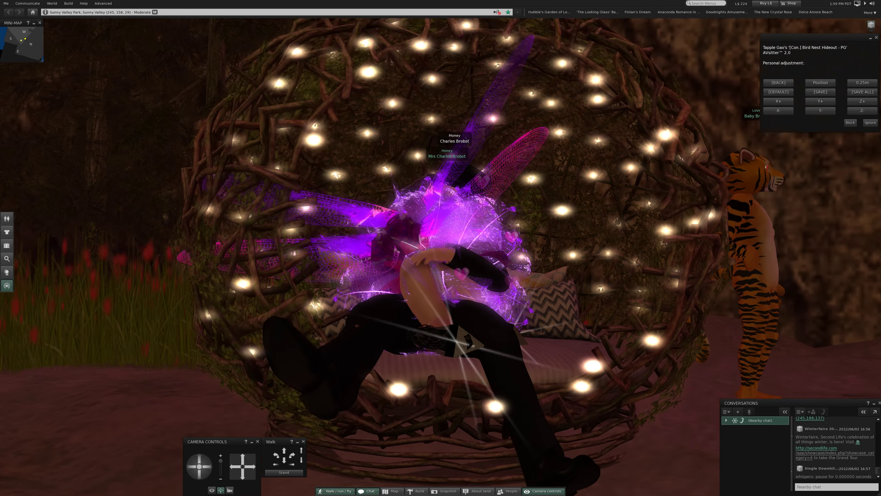
pyautogui.moveTo(413, 262); pyautogui.dragTo(454, 253)
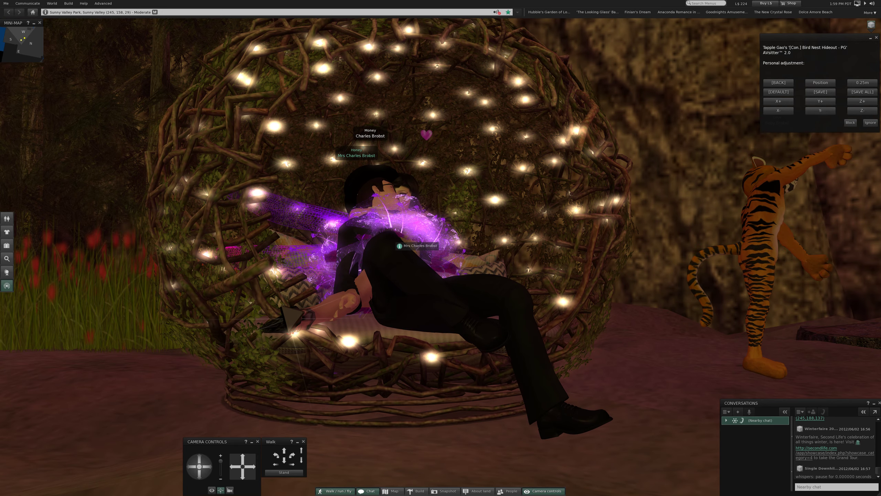
pyautogui.scroll(5, 400, 246)
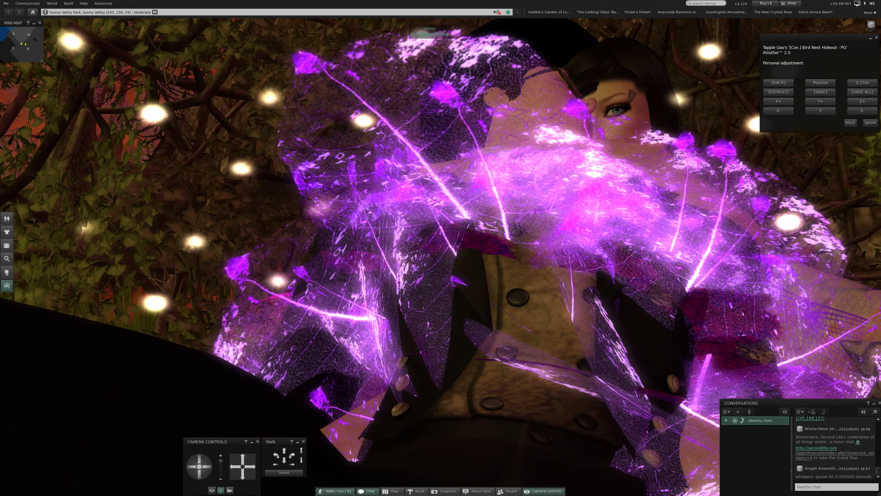
# Orbit the camera around the couple's faces toward the sunset sky and branches
pyautogui.moveTo(441, 248); pyautogui.dragTo(276, 207)
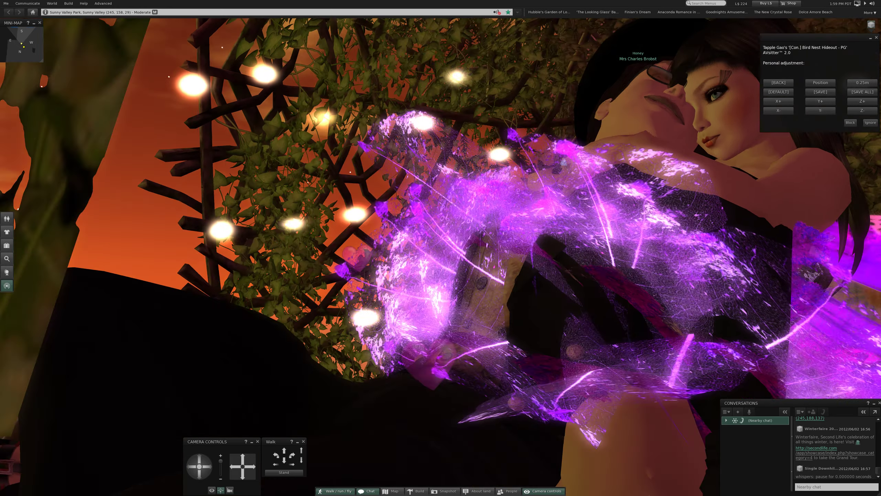
pyautogui.scroll(-5, 441, 248)
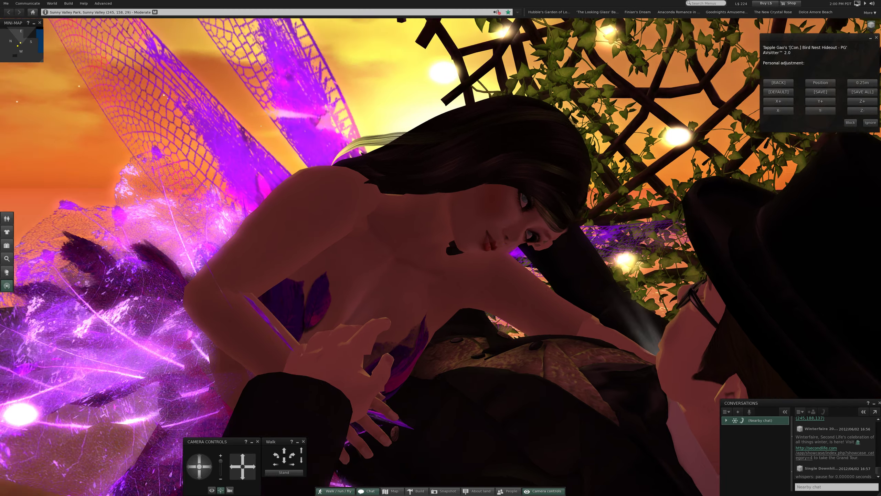
pyautogui.scroll(-5, 441, 248)
# Orbit behind, among the branches and outside the nest, then cycle angles to the kissing couple
pyautogui.moveTo(440, 248); pyautogui.dragTo(276, 248)
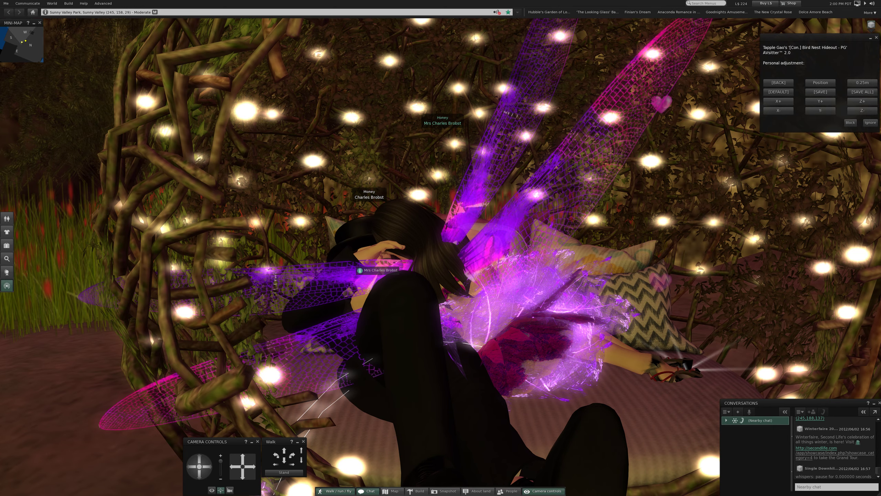
pyautogui.moveTo(441, 248); pyautogui.dragTo(345, 207)
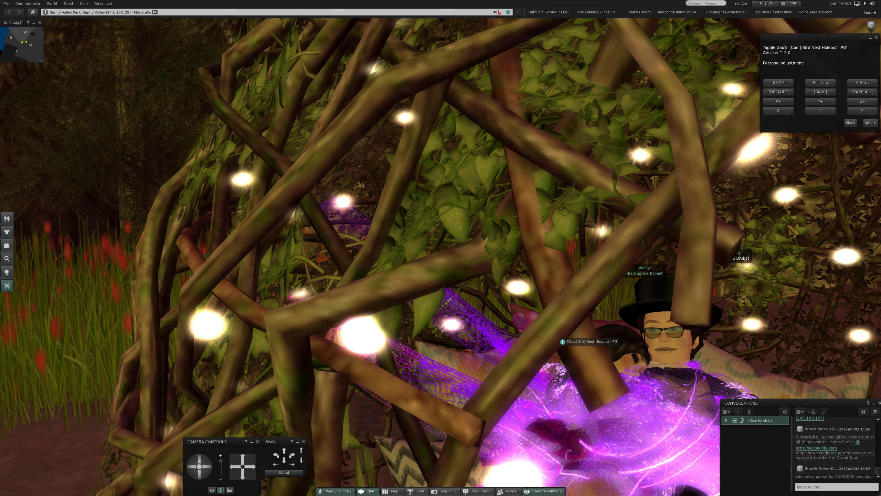
pyautogui.moveTo(441, 248); pyautogui.dragTo(276, 207)
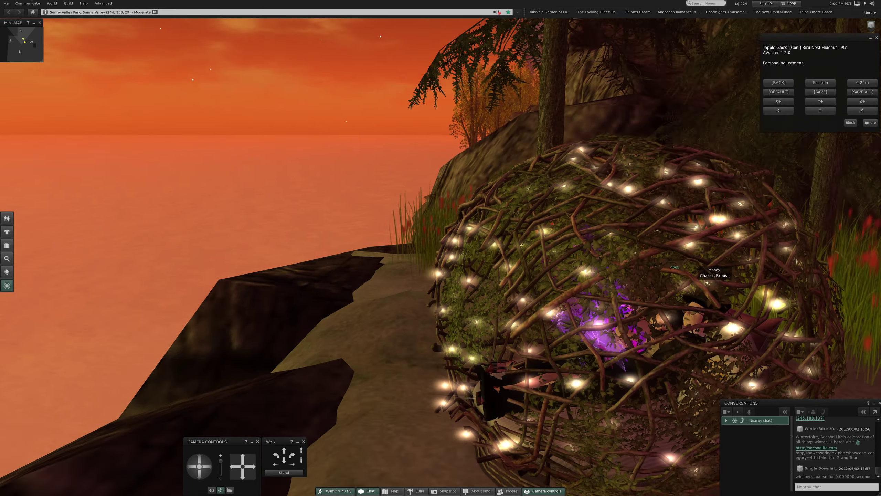
pyautogui.moveTo(772, 281); pyautogui.dragTo(654, 235)
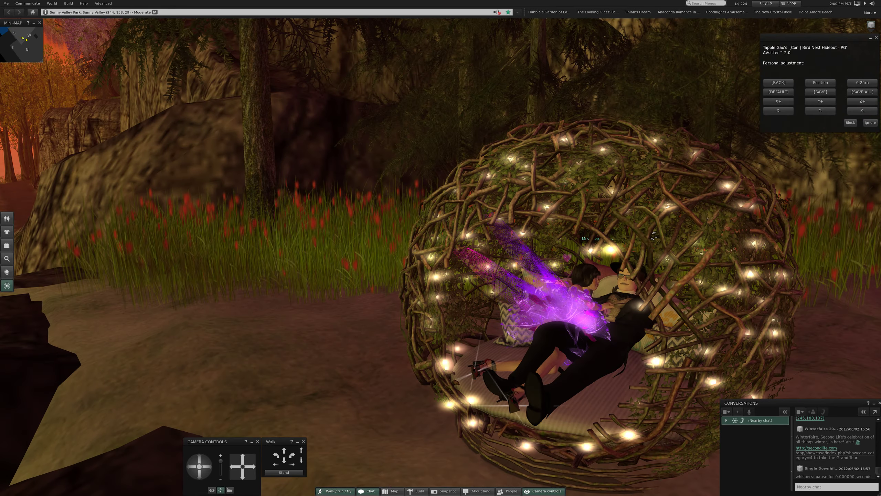
pyautogui.scroll(8, 655, 236)
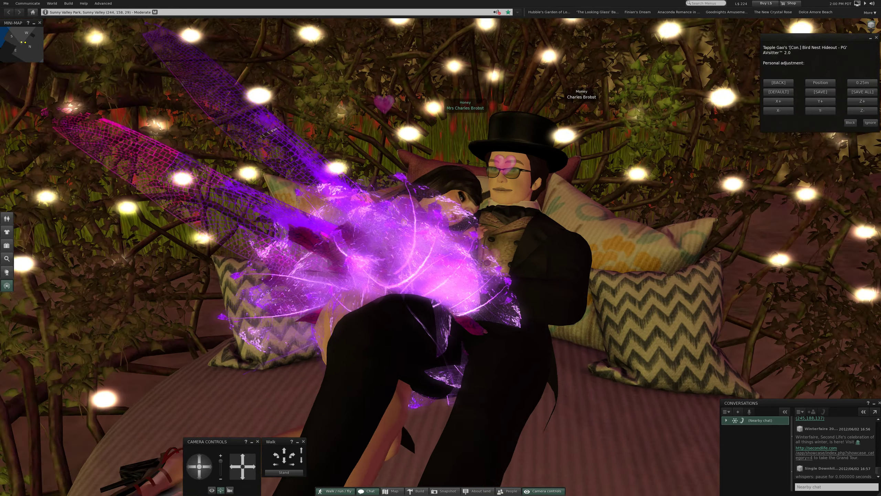
pyautogui.scroll(-2, 469, 266)
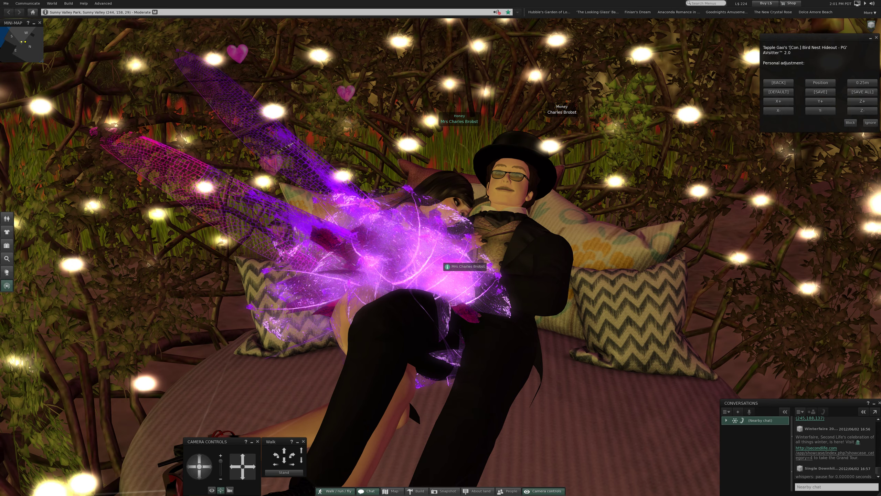
pyautogui.press('Escape')
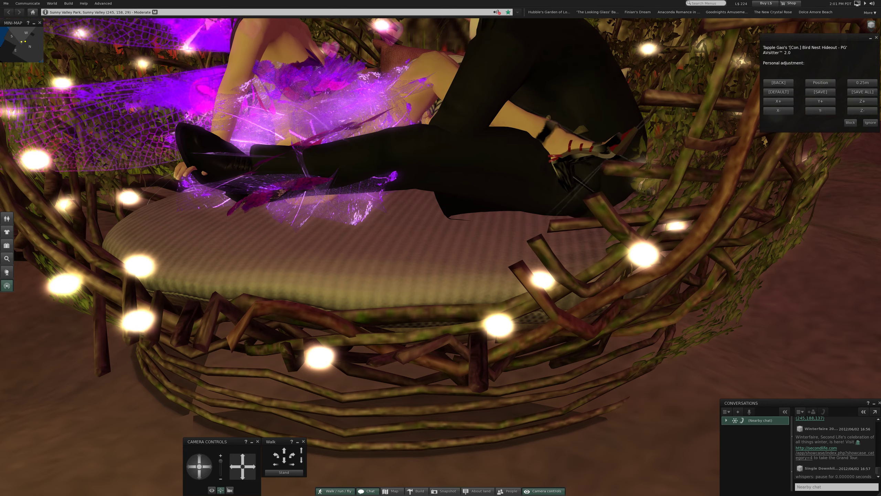
pyautogui.press('Escape')
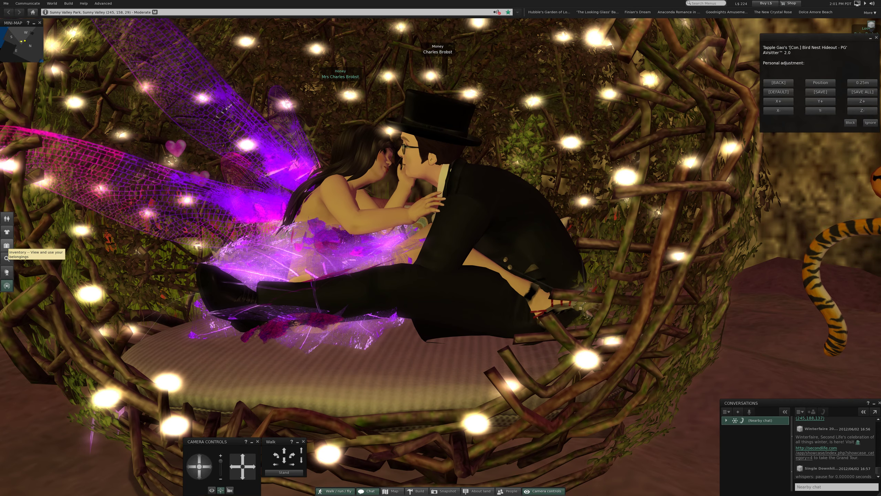
# Open Inventory and expand the Body and Soul Lord Mature folder under Trash
pyautogui.click(7, 245)
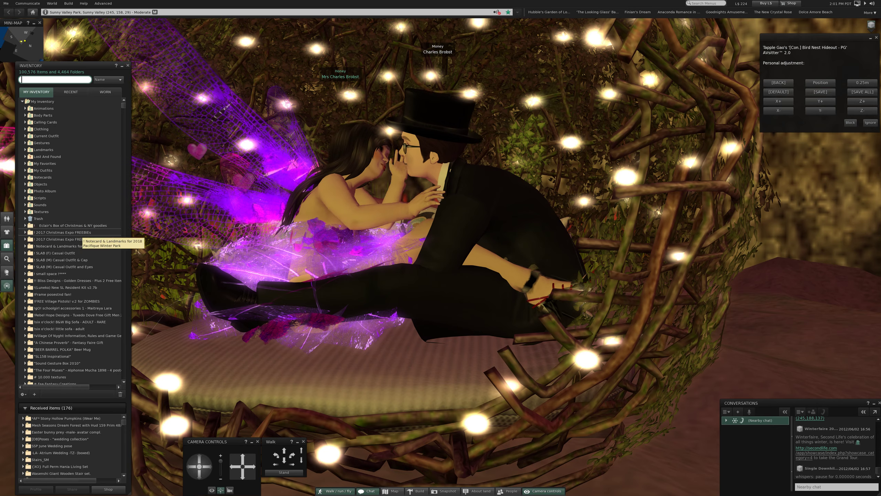
pyautogui.click(26, 219)
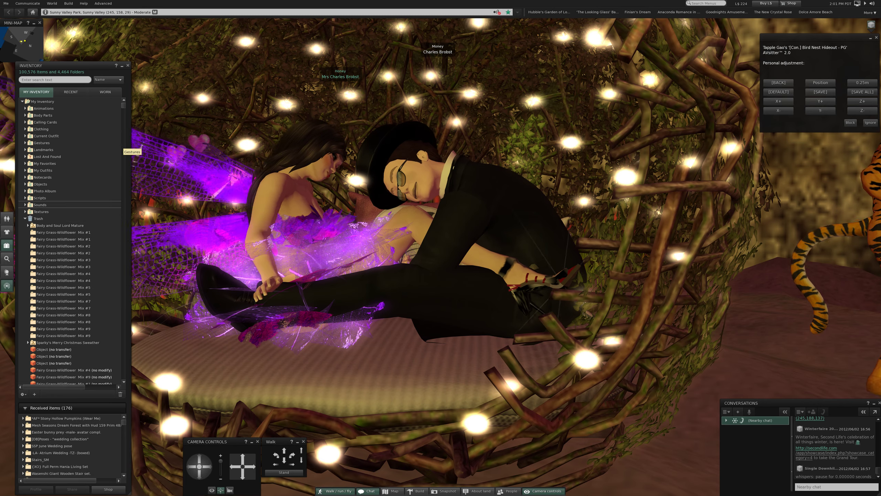
pyautogui.scroll(-3, 122, 367)
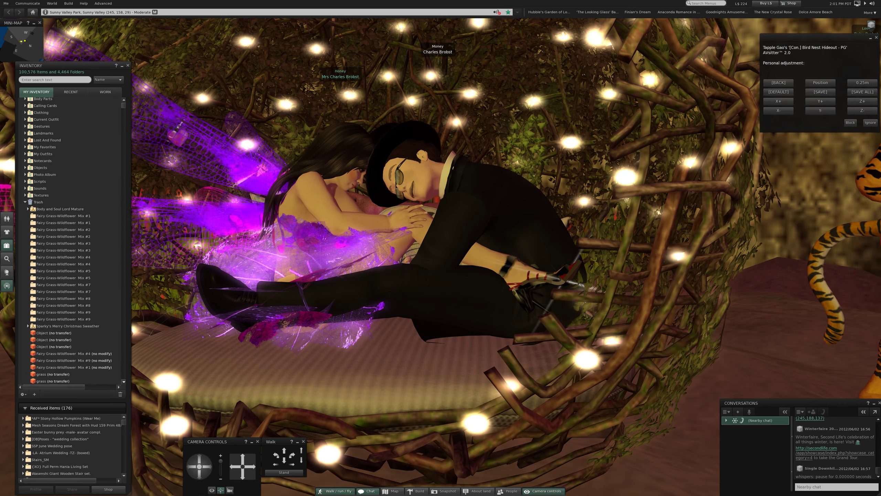
pyautogui.scroll(-3, 121, 367)
pyautogui.scroll(-1, 121, 367)
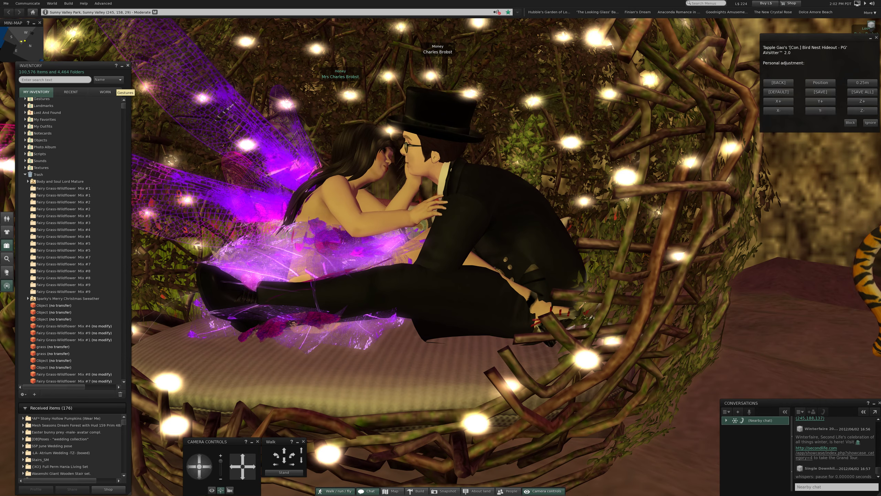
# Close the inventory with Ctrl+I and orbit to a close-up of the cuddling couple
pyautogui.hotkey('ctrl', 'i')
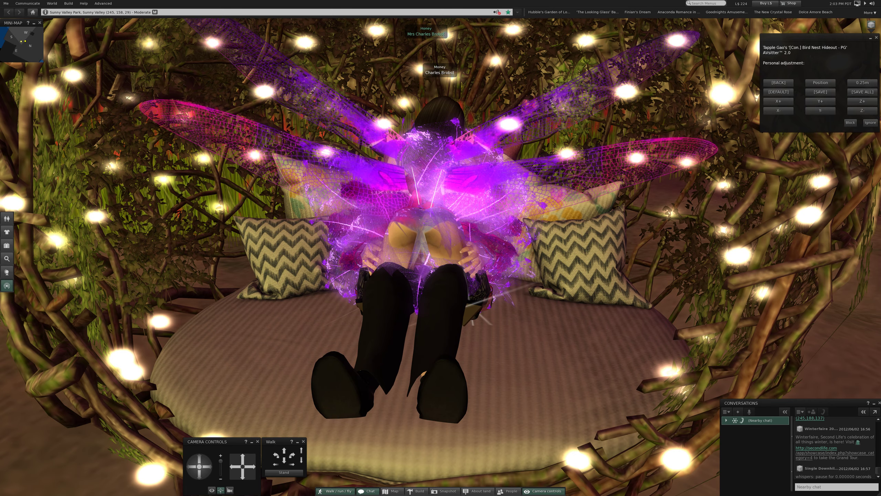
pyautogui.moveTo(475, 317); pyautogui.dragTo(441, 275)
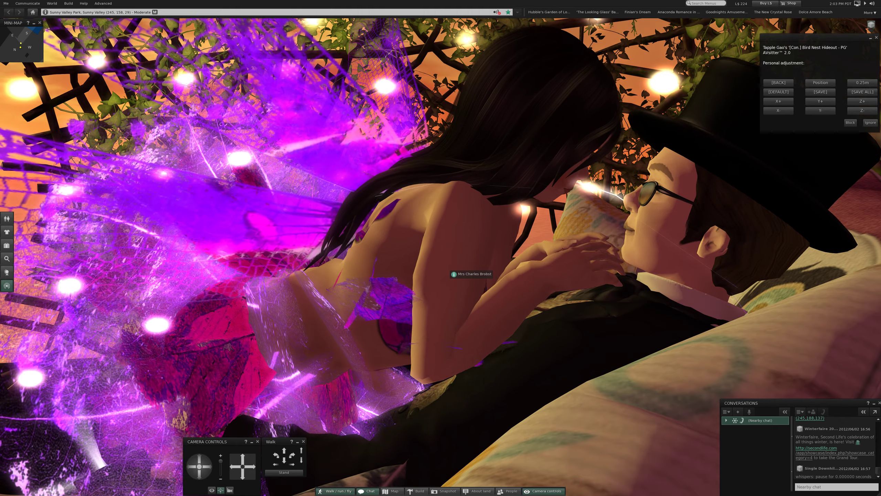
# Jump to an outside view of the couple reclining on the nest cushions
pyautogui.press('Escape')
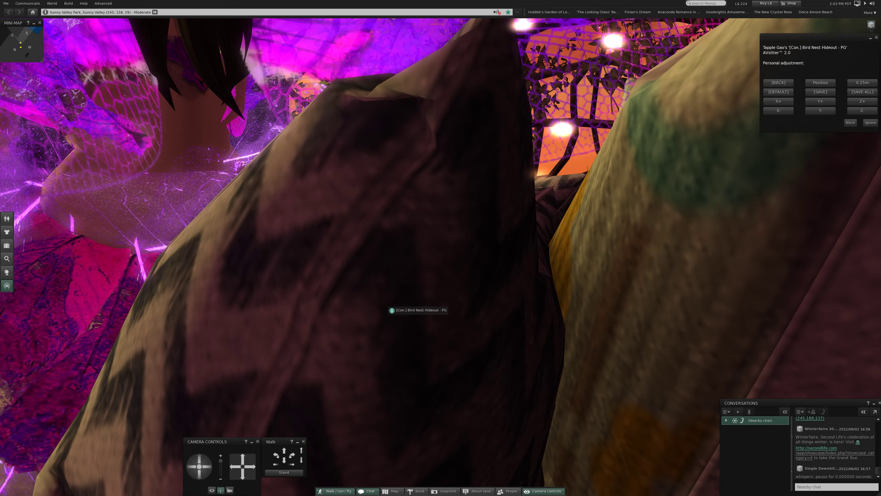
pyautogui.scroll(-5, 390, 307)
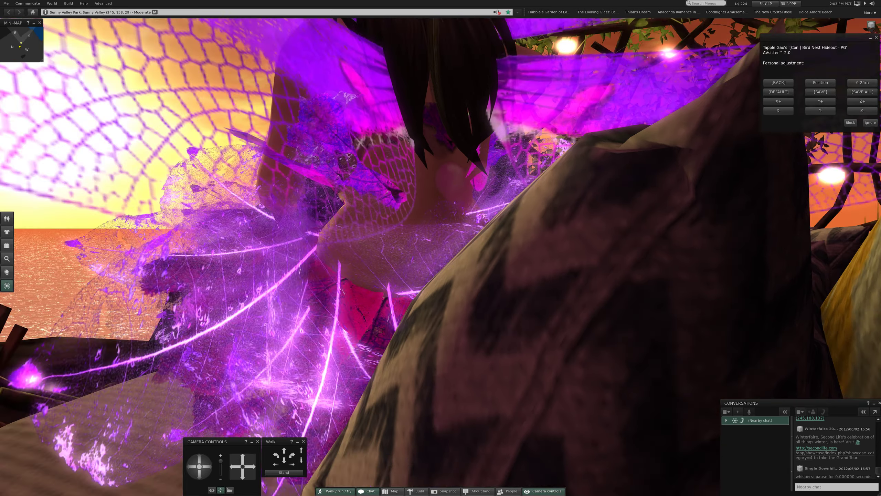
pyautogui.scroll(-5, 441, 248)
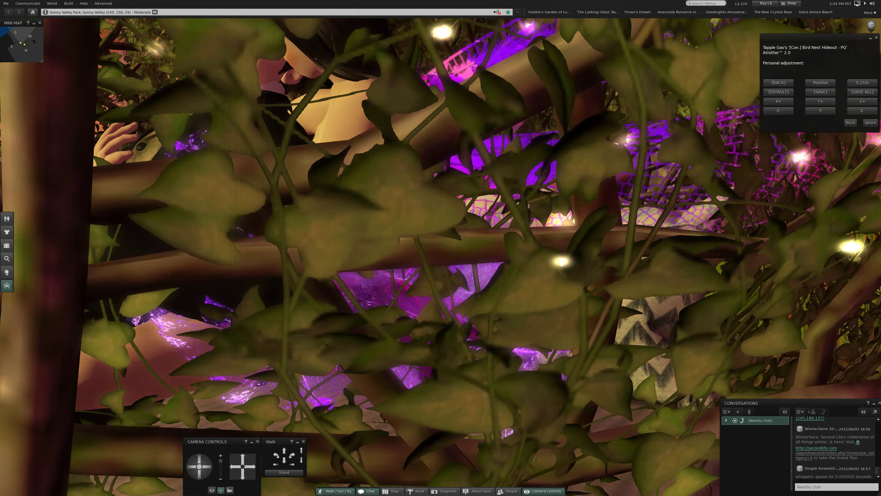
pyautogui.scroll(5, 441, 248)
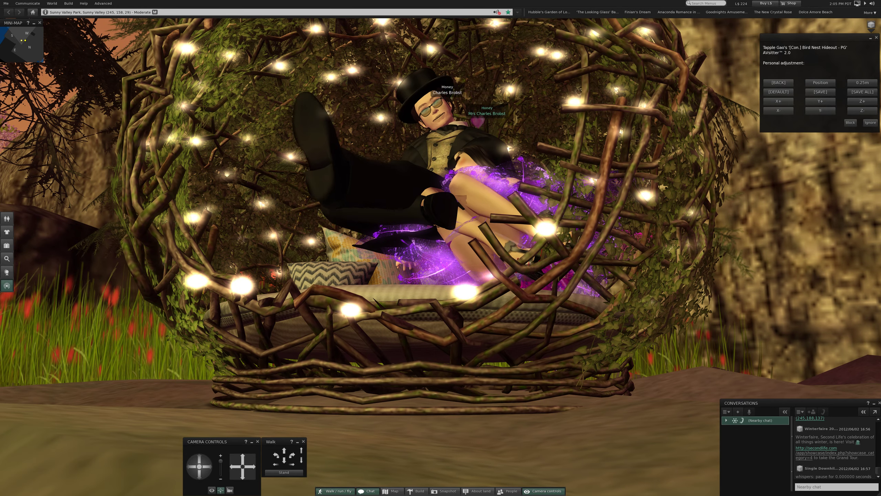
# Lower the avatar's seat in the nest with the AVsitter Z- button
pyautogui.click(862, 110)
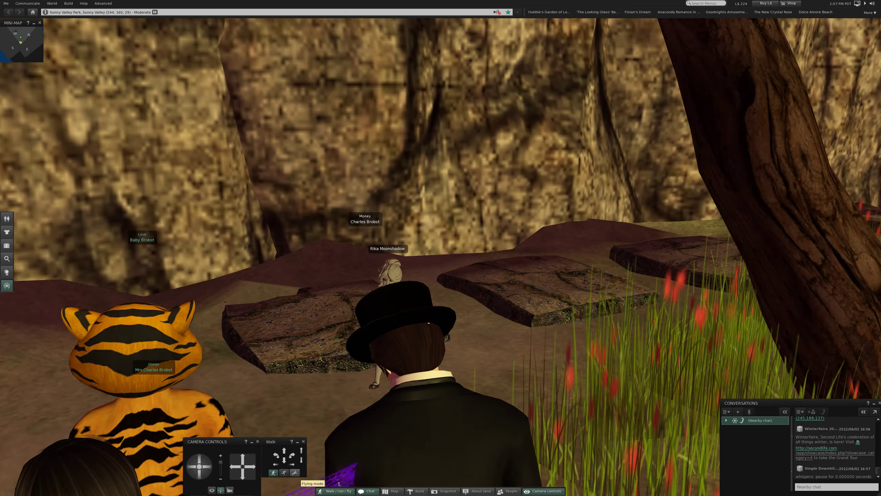
# Step along the cliff path stones and turn the view around the sea, cliff and companions
pyautogui.press('Up')
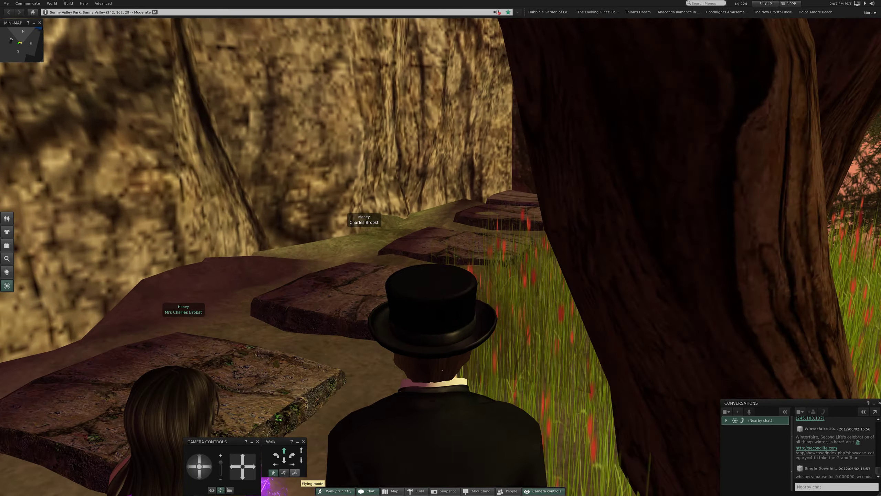
pyautogui.press('Down')
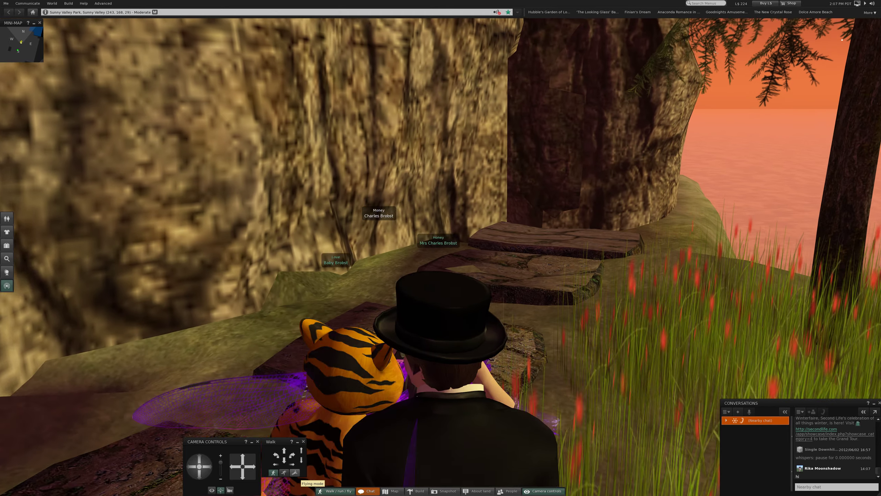
pyautogui.press('Left')
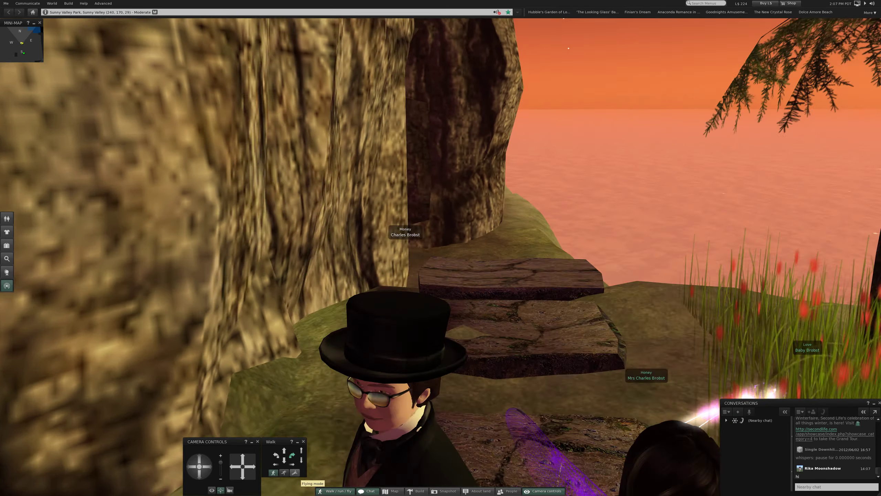
pyautogui.press('Left')
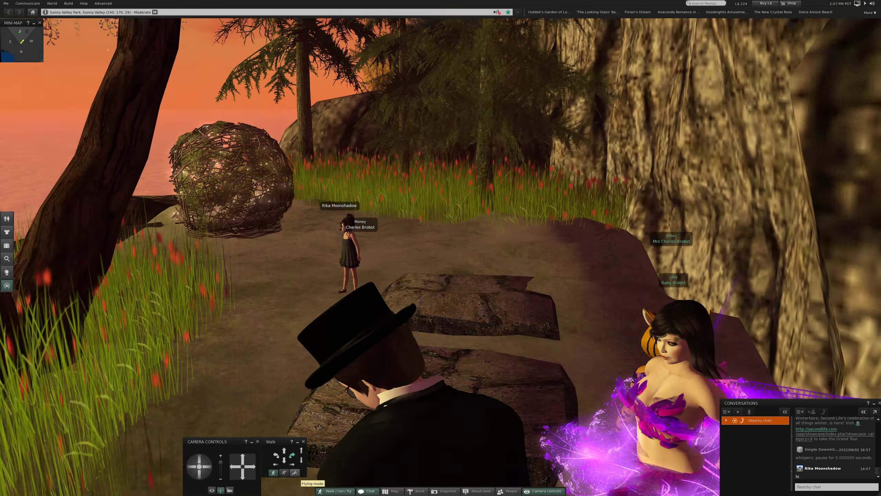
pyautogui.press('Left')
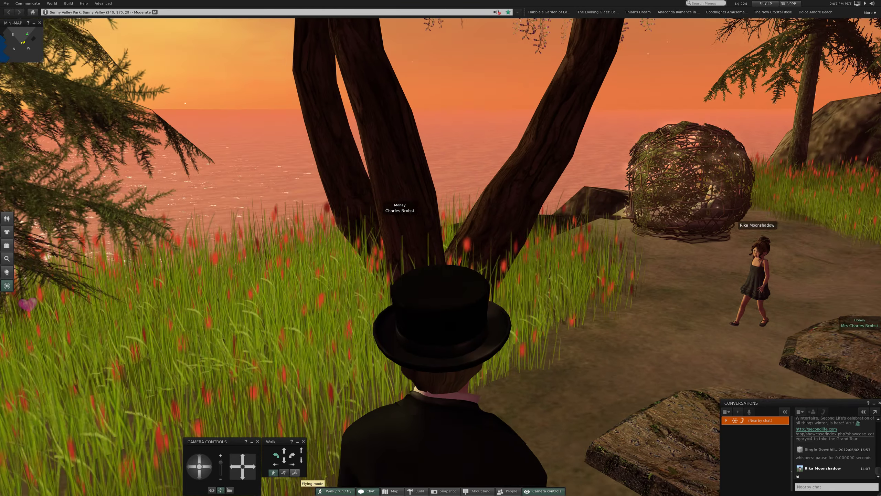
pyautogui.press('Left')
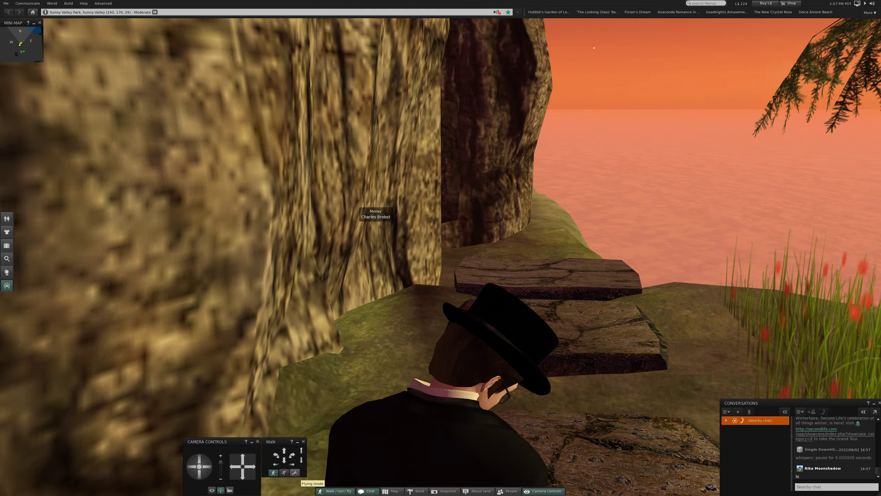
pyautogui.press('Left')
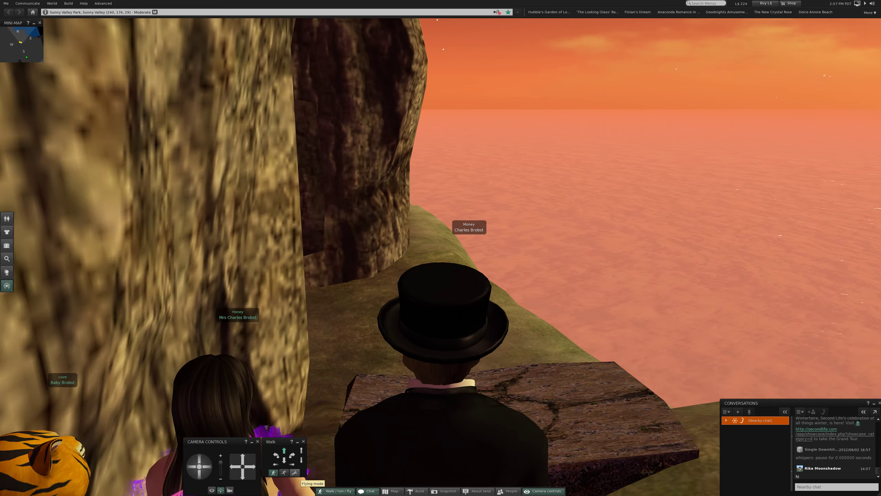
pyautogui.press('Left')
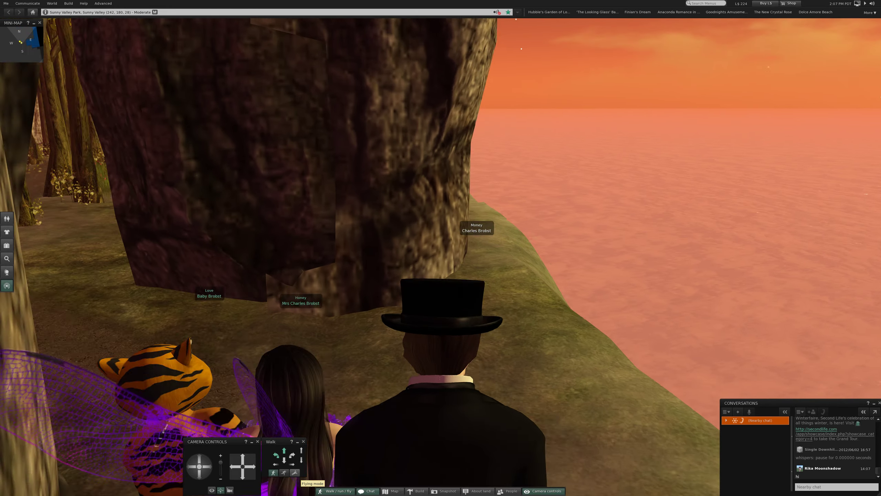
pyautogui.press('Left')
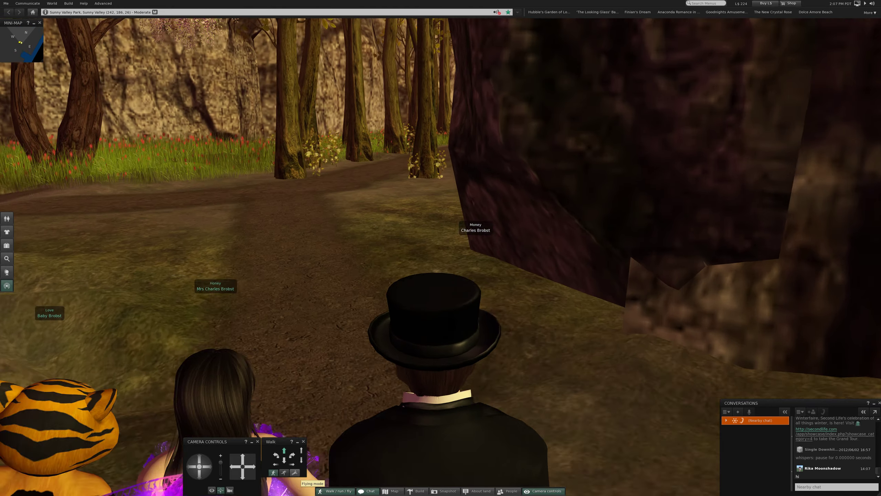
pyautogui.press('Left')
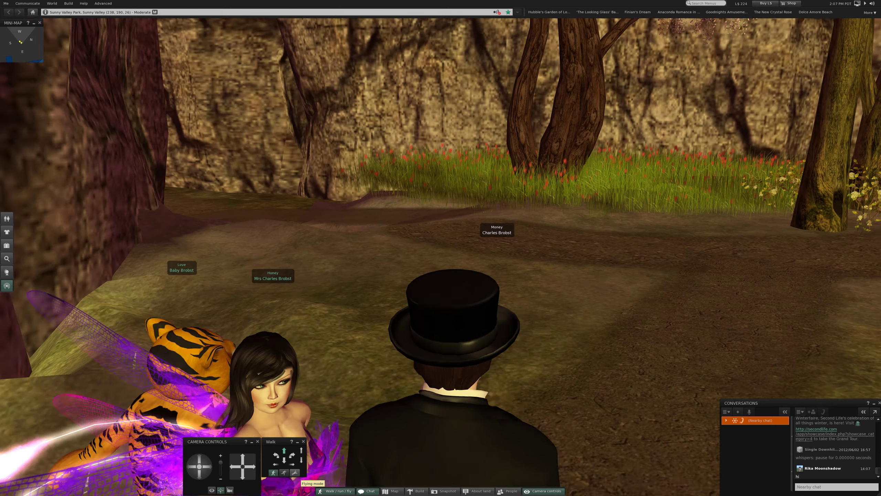
pyautogui.press('Left')
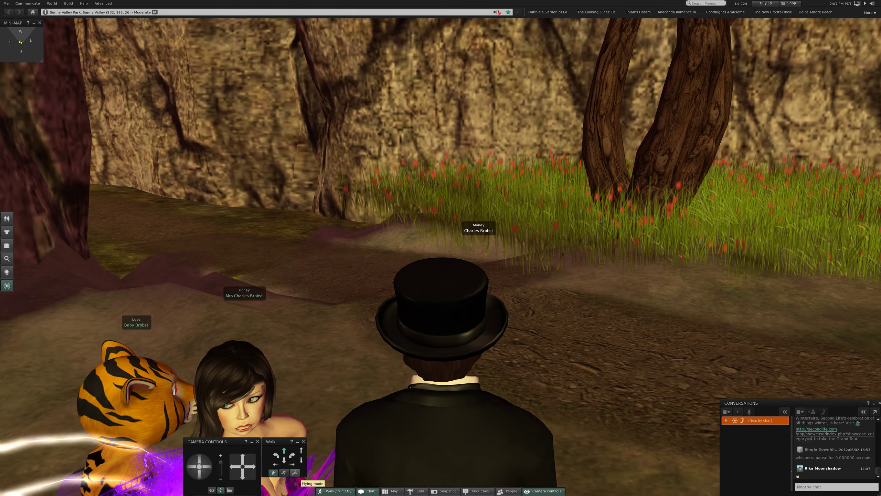
pyautogui.press('Left')
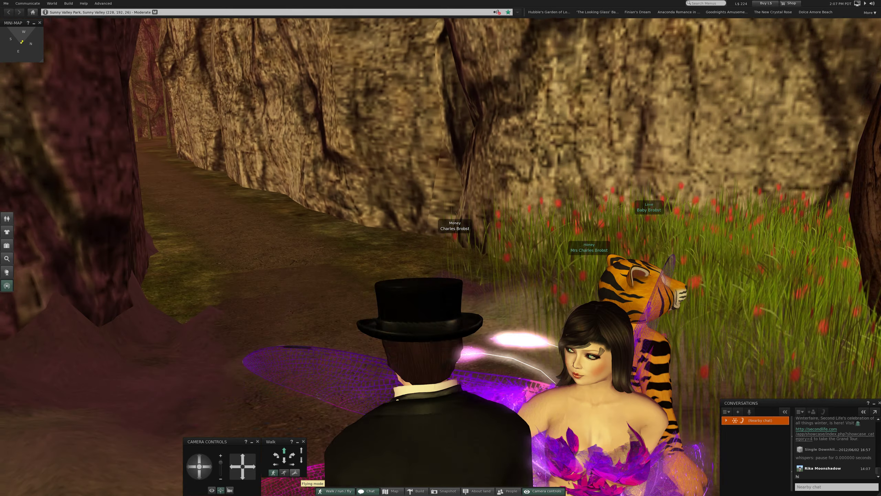
pyautogui.press('Left')
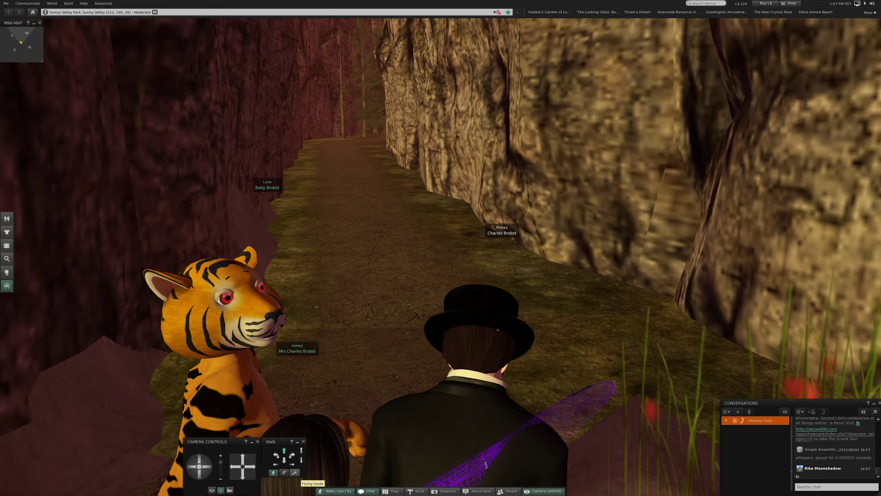
# Walk forward through the rocky canyon path past the trees, following its bend
pyautogui.press('Up')
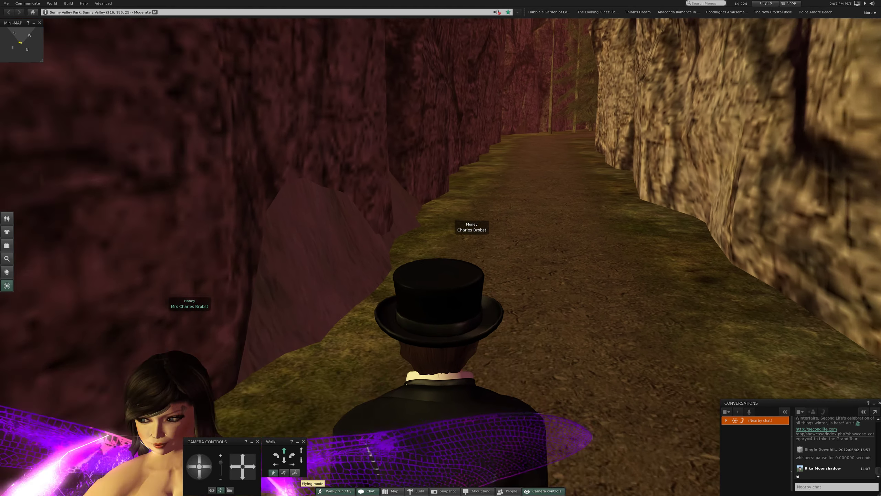
pyautogui.press('Up')
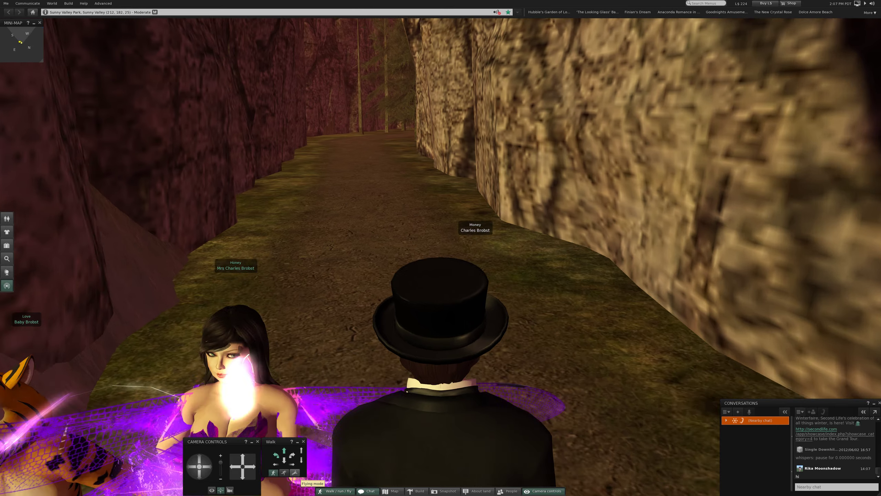
pyautogui.press('Up')
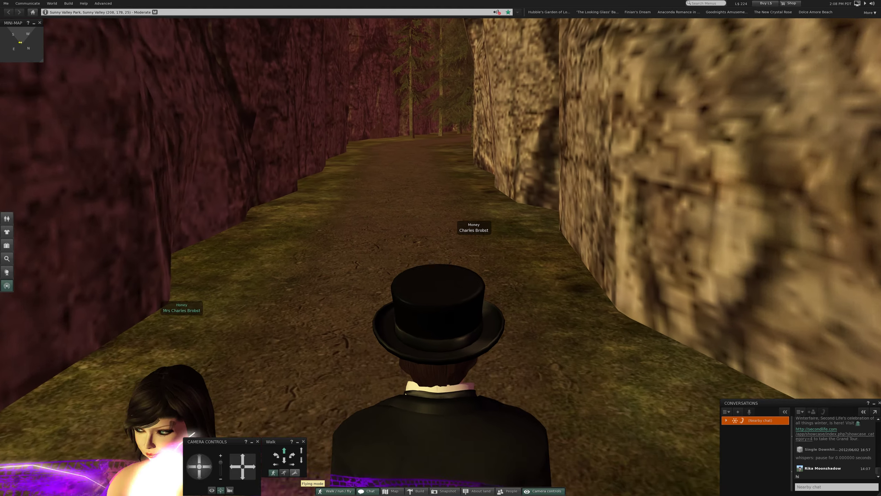
pyautogui.press('Up')
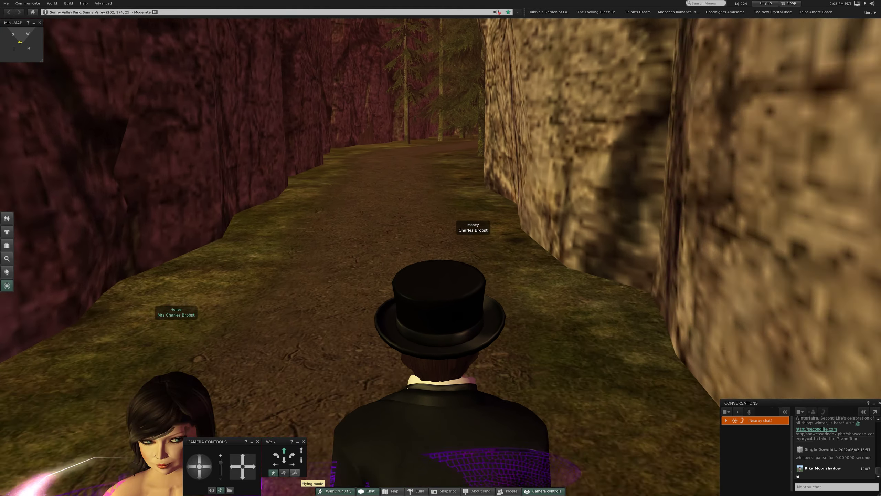
pyautogui.press('Up')
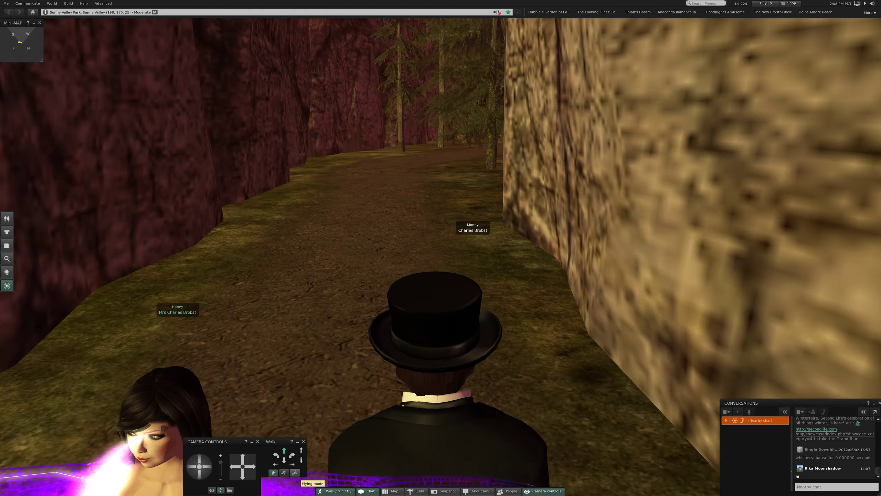
pyautogui.press('Up')
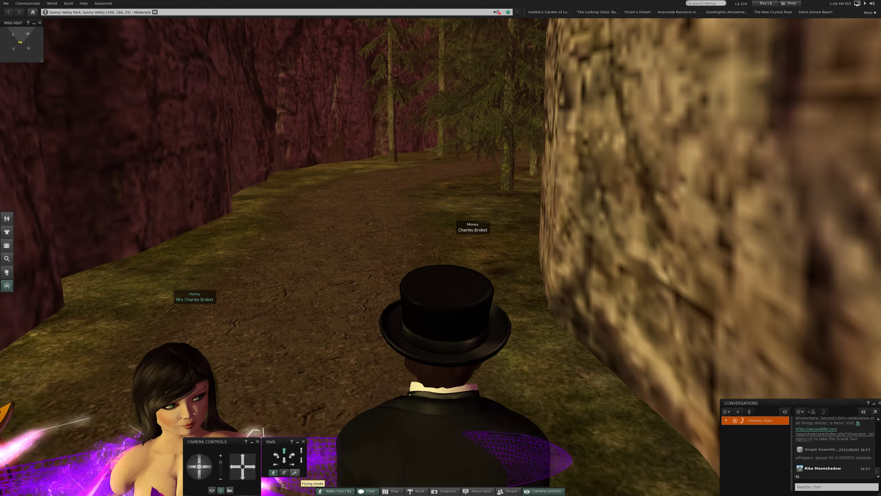
pyautogui.press('Up')
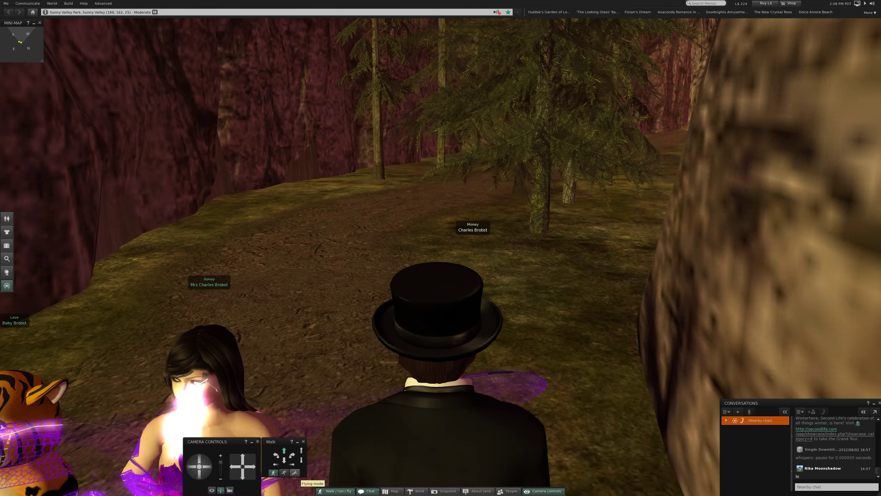
pyautogui.press('Up')
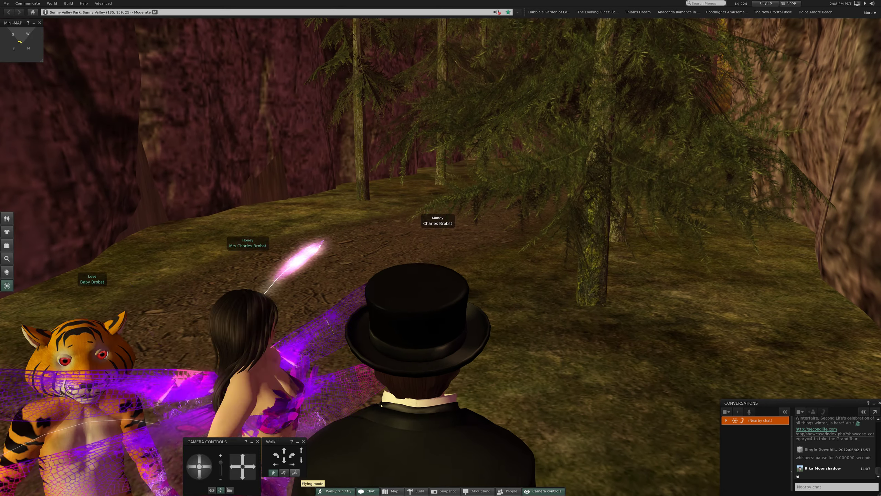
pyautogui.press('Up')
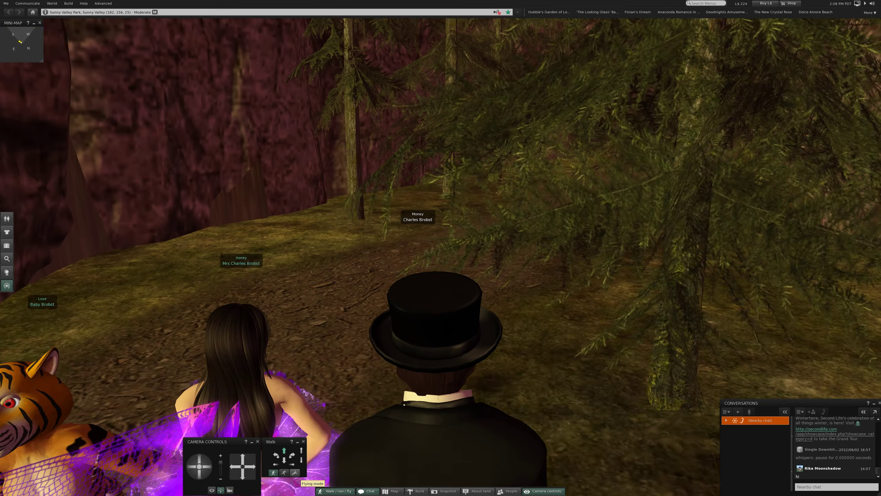
pyautogui.press('Up')
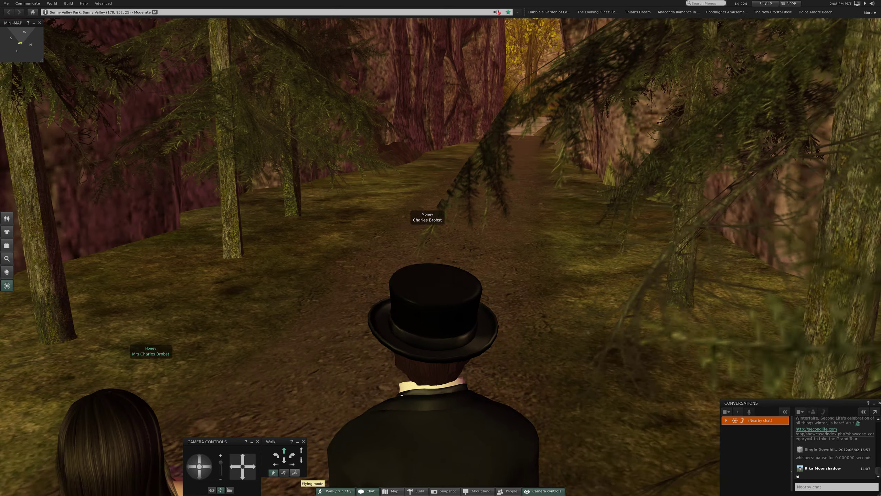
pyautogui.press('Up')
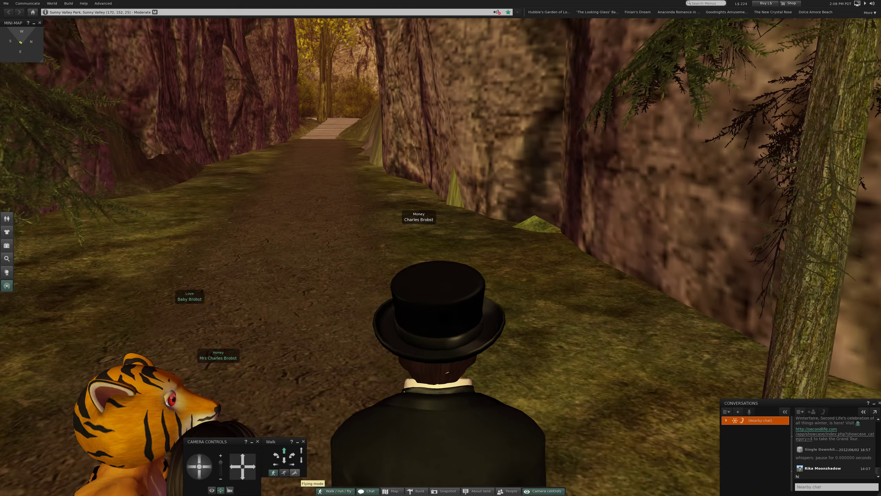
# Walk the boardwalk to the lakeside dock and turn to face the teepee hill
pyautogui.press('Up')
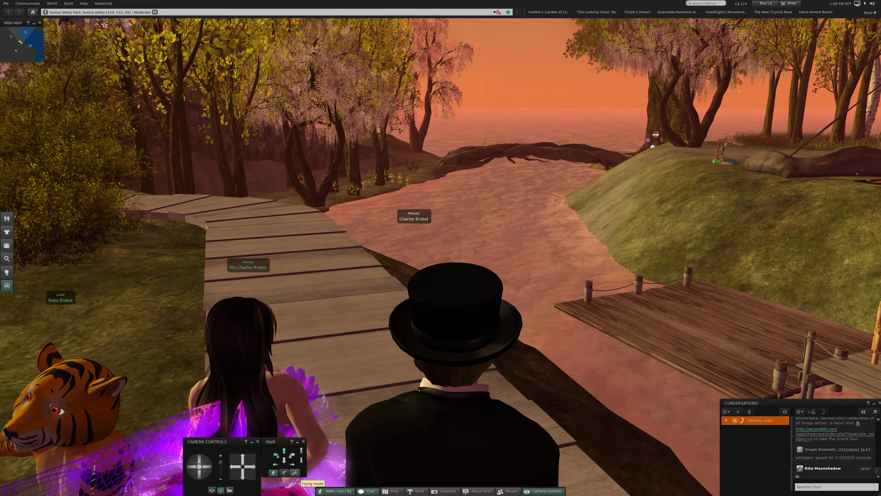
pyautogui.press('Right')
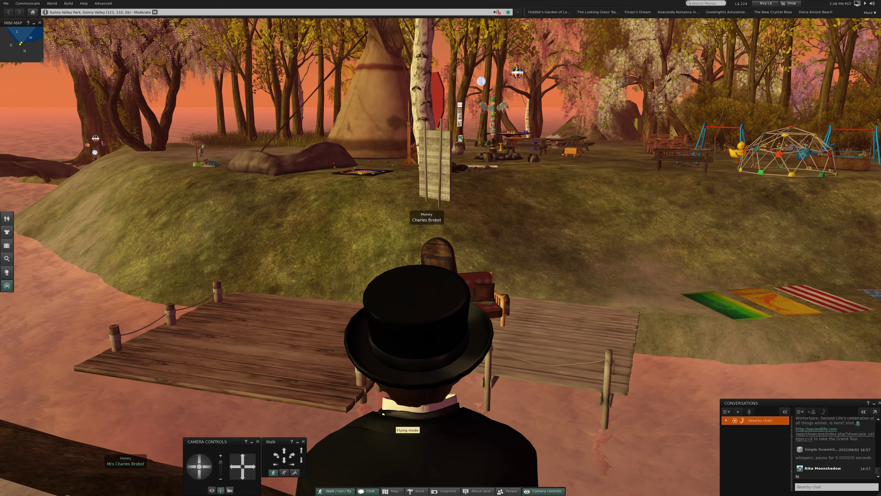
# Approach the teepee, taking in the board game, totem pole and chalkboard
pyautogui.press('Up')
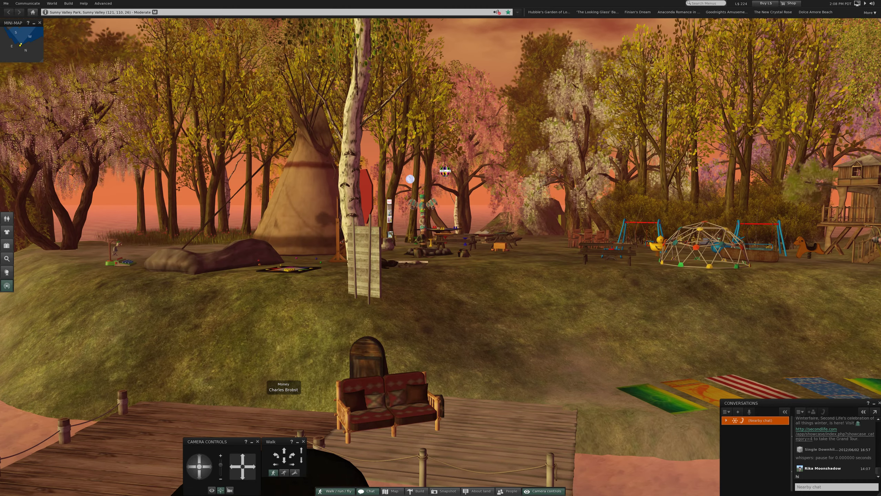
pyautogui.press('Up')
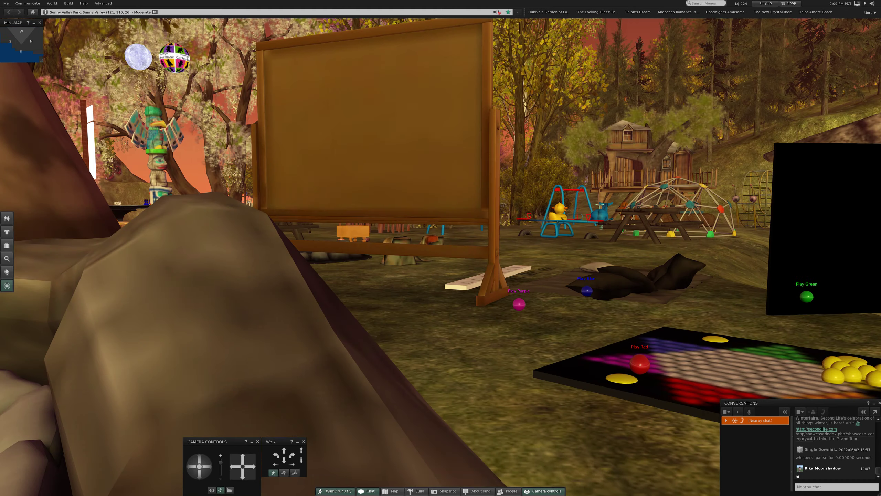
pyautogui.press('Up')
pyautogui.press('Up')
pyautogui.press('Up')
pyautogui.press('Down')
pyautogui.press('Down')
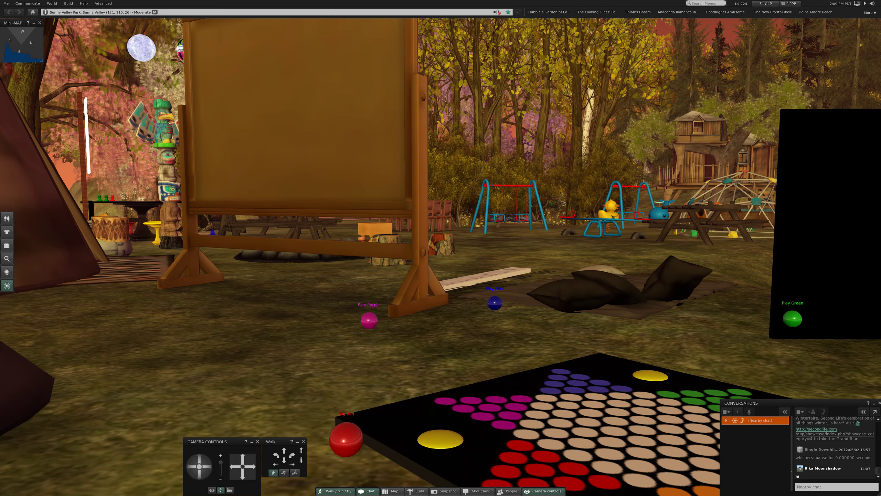
pyautogui.press('Left')
pyautogui.press('Left')
pyautogui.press('Left')
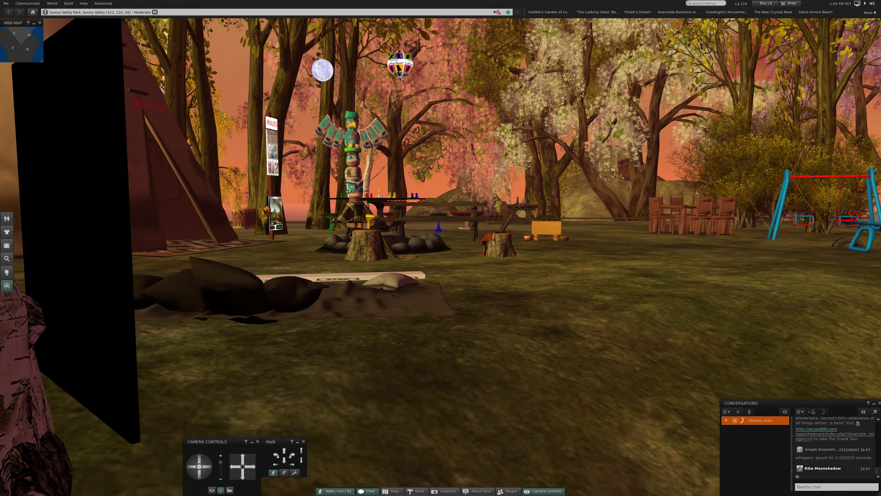
pyautogui.press('Left')
pyautogui.press('Left')
pyautogui.press('Left')
pyautogui.press('Left')
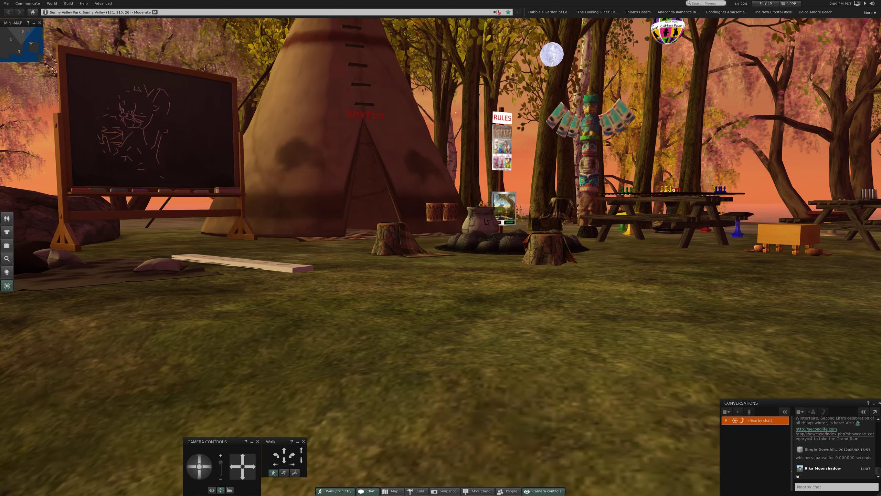
pyautogui.press('Up')
pyautogui.press('Up')
pyautogui.press('Up')
pyautogui.press('Up')
pyautogui.press('Up')
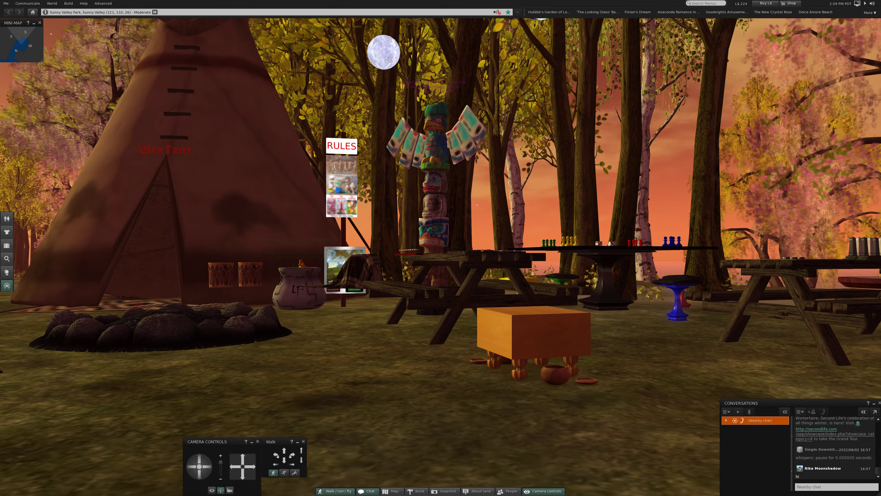
# Pan right past the picnic tables, swings, treehouse and climbing dome, looking up at the arch bridge
pyautogui.press('Right')
pyautogui.press('Right')
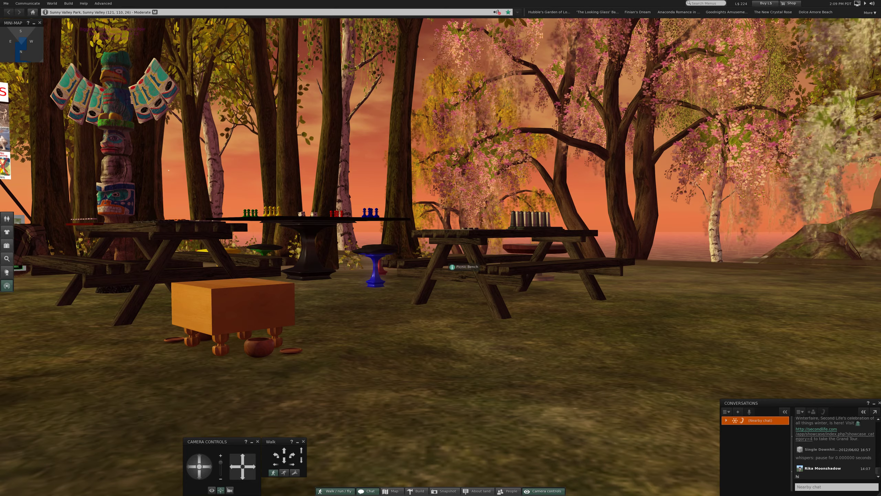
pyautogui.press('Right')
pyautogui.press('Right')
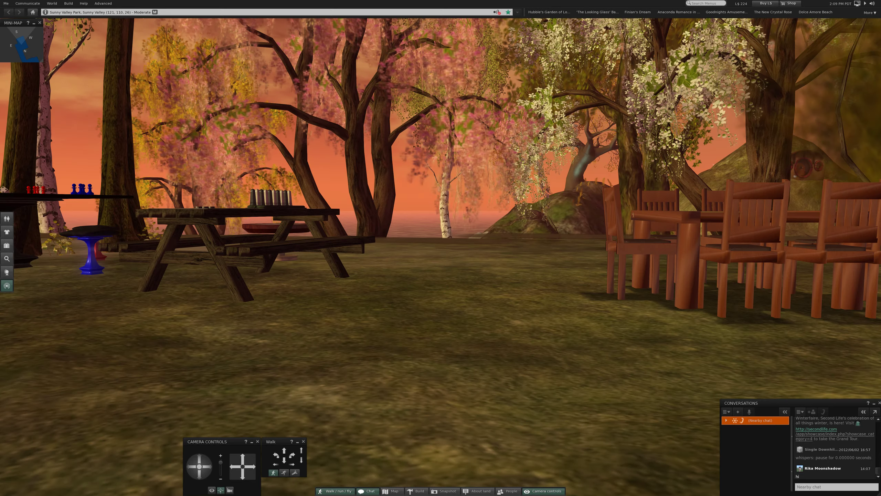
pyautogui.press('Right')
pyautogui.press('Right')
pyautogui.press('Right')
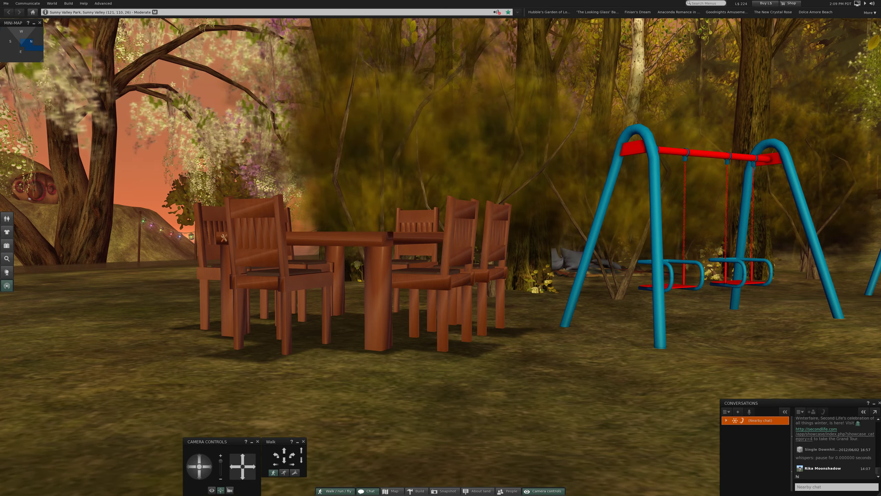
pyautogui.press('Right')
pyautogui.press('Right')
pyautogui.press('Right')
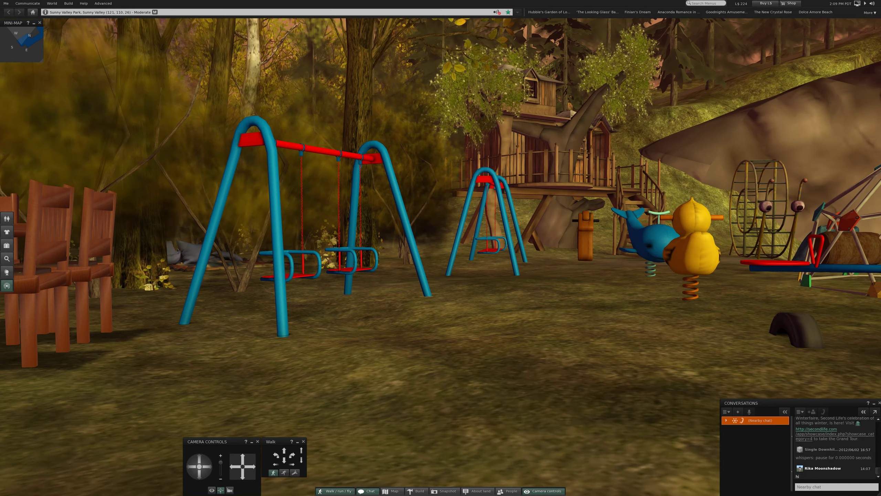
pyautogui.press('Right')
pyautogui.press('Right')
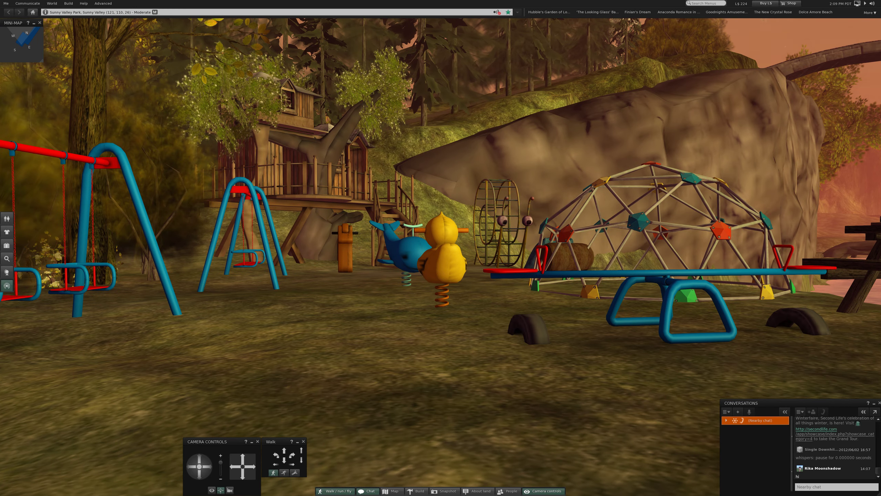
pyautogui.press('Right')
pyautogui.press('Right')
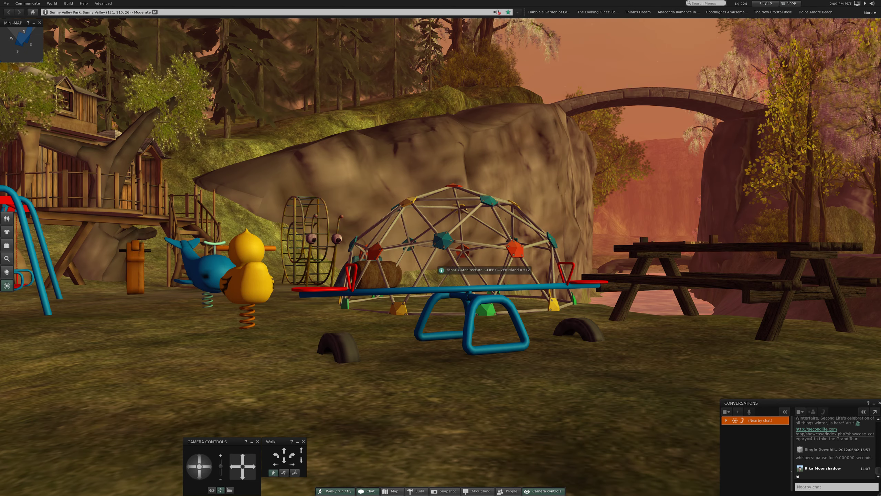
pyautogui.press('Escape')
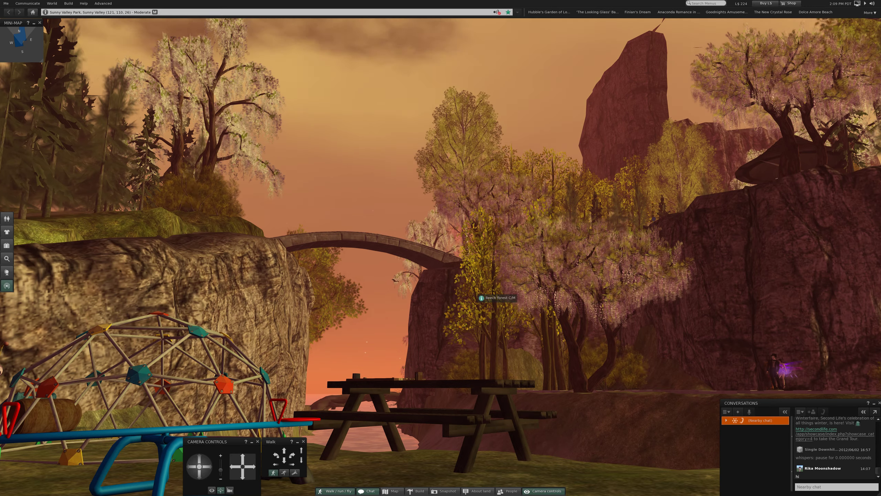
# Bring the camera behind the top-hat avatar and turn him toward the path and sea
pyautogui.press('Escape')
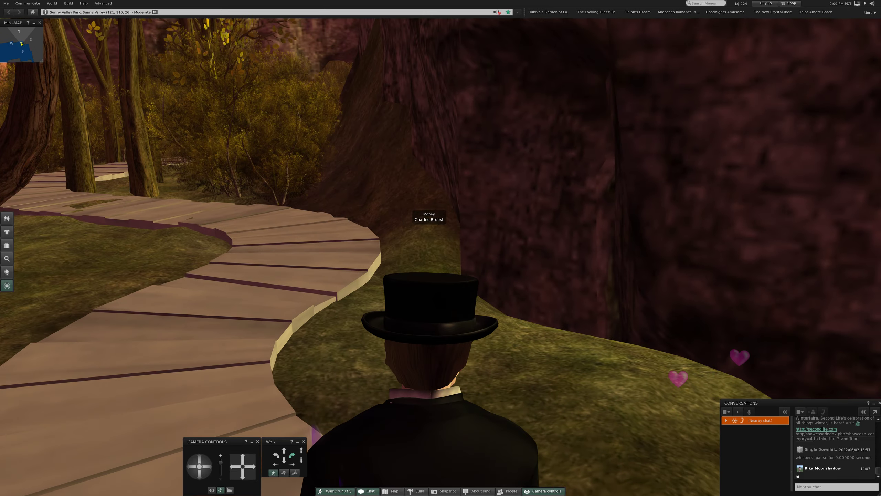
pyautogui.press('Left')
pyautogui.press('Left')
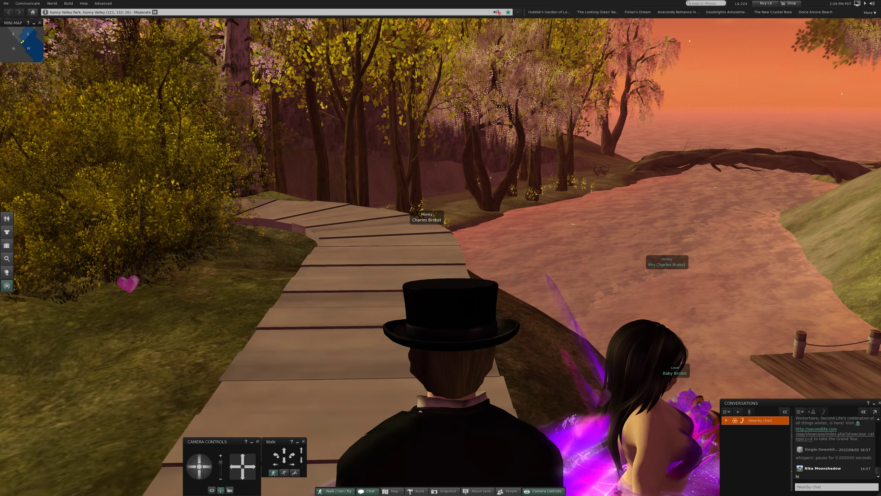
pyautogui.press('Left')
pyautogui.press('Left')
pyautogui.press('Left')
pyautogui.press('Left')
pyautogui.press('Left')
pyautogui.press('Left')
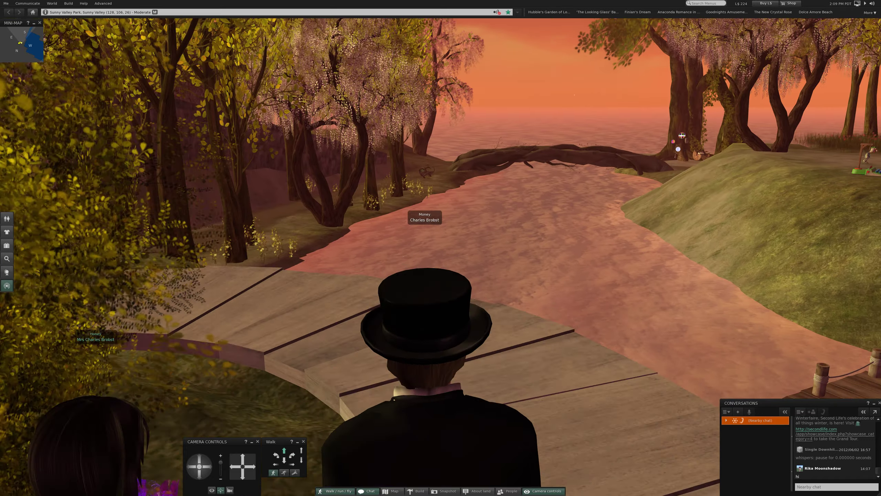
pyautogui.press('Left')
pyautogui.press('Left')
pyautogui.press('Left')
pyautogui.press('Left')
pyautogui.press('Left')
pyautogui.press('Left')
# Walk the tree-lined path, following its bend past the tree trunk
pyautogui.press('Up')
pyautogui.press('Up')
pyautogui.press('Up')
pyautogui.press('Up')
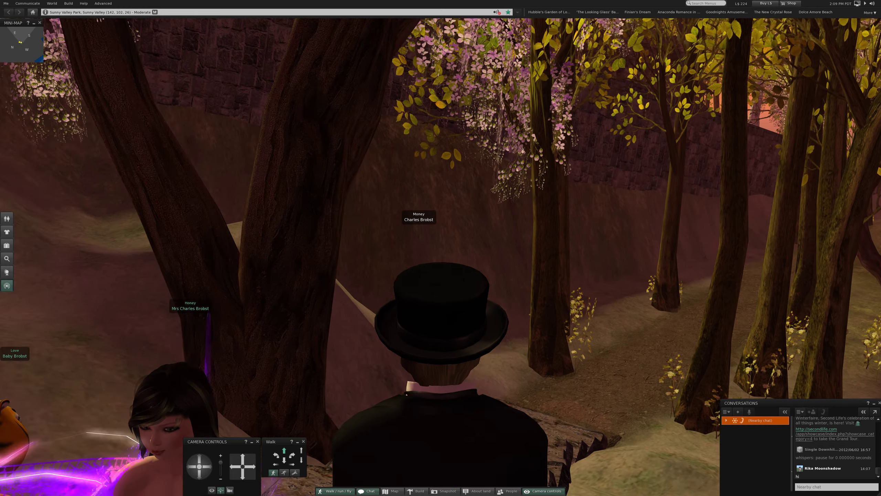
pyautogui.press('Up')
pyautogui.press('Up')
pyautogui.press('Up')
pyautogui.press('Up')
pyautogui.press('Up')
pyautogui.press('Up')
pyautogui.press('Up')
pyautogui.press('Up')
pyautogui.press('Up')
pyautogui.press('Up')
pyautogui.press('Up')
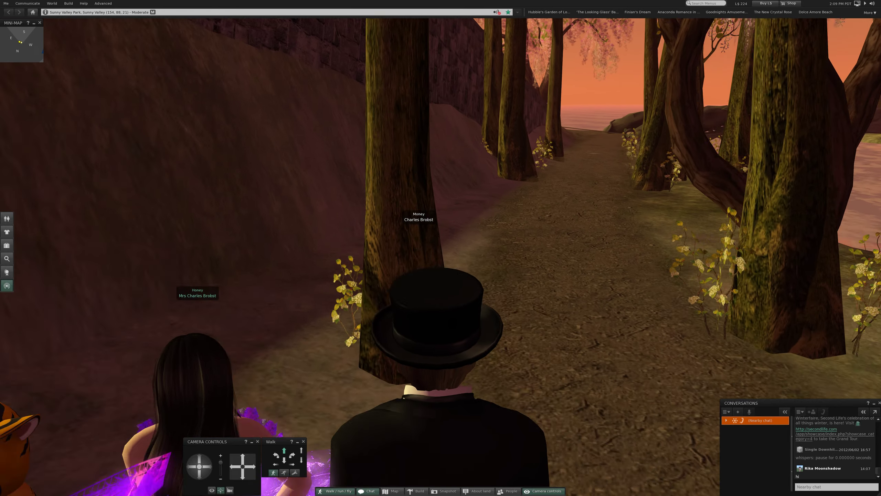
pyautogui.press('Up')
pyautogui.press('Up')
pyautogui.press('Up')
pyautogui.press('Up')
pyautogui.press('Left')
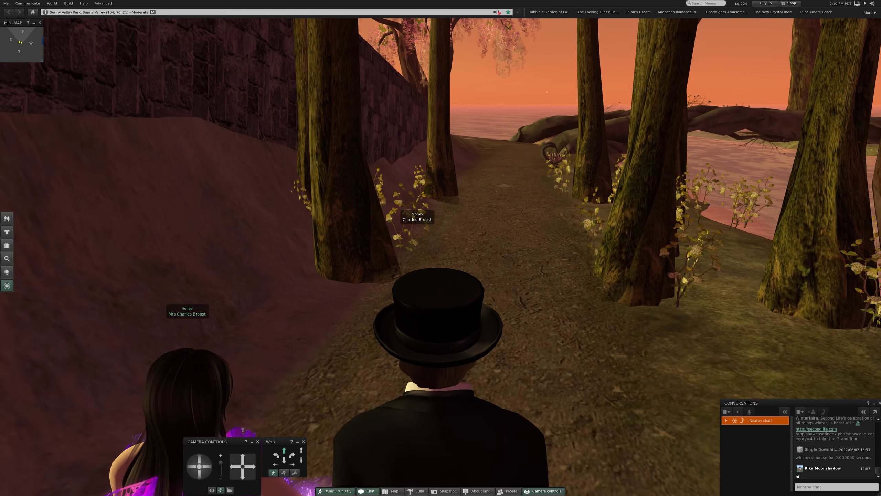
pyautogui.press('Up')
pyautogui.press('Up')
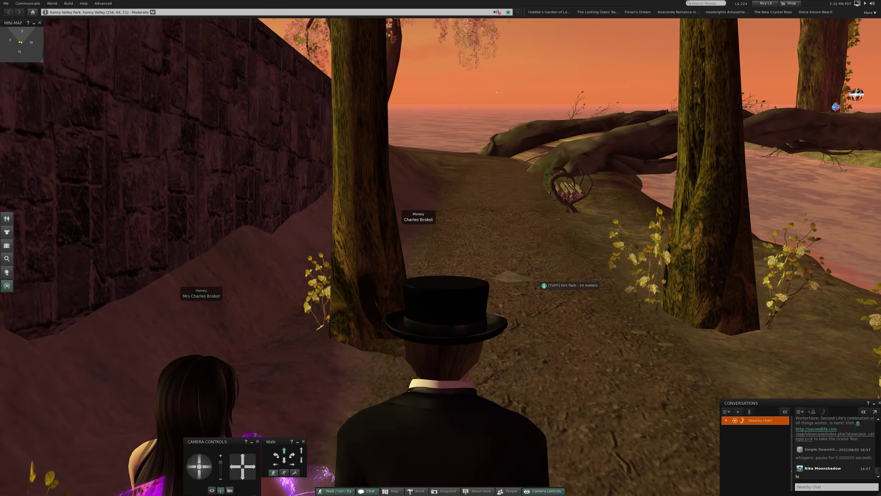
pyautogui.press('Up')
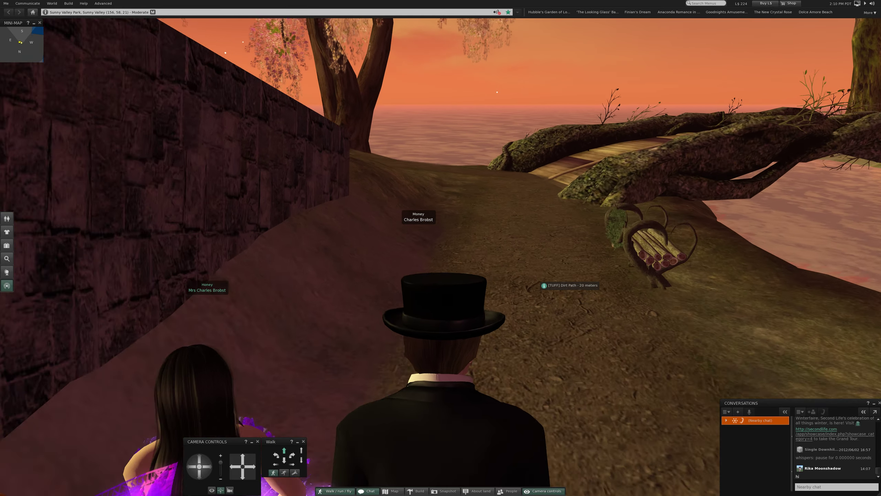
# Walk toward the wooden bridge, then turn left into the forest past the fairy
pyautogui.press('Up')
pyautogui.press('Left')
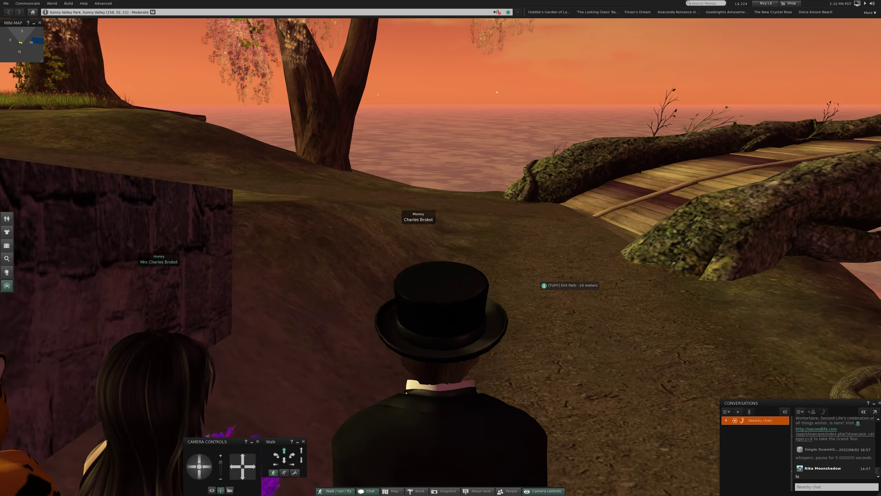
pyautogui.press('Up')
pyautogui.press('Up')
pyautogui.press('Left')
pyautogui.press('Left')
pyautogui.press('Up')
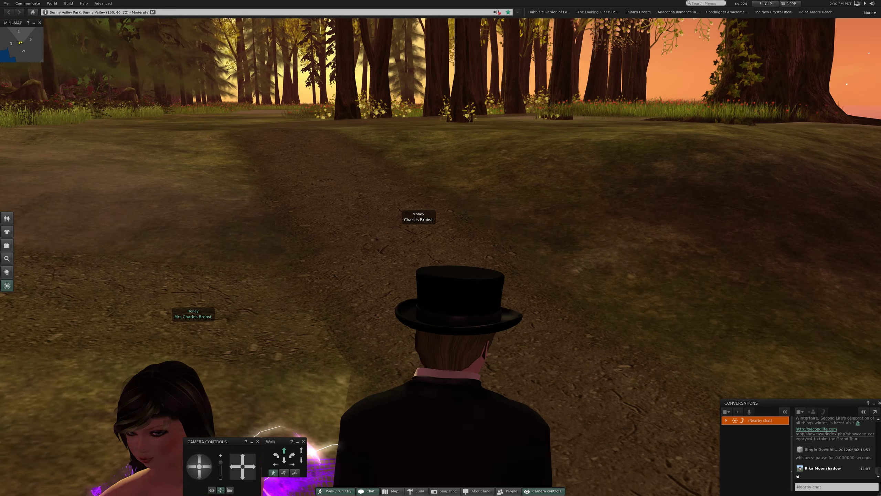
pyautogui.press('Up')
# Face the fairy and tiger avatars with the top-hat avatar centred in view
pyautogui.press('Right')
pyautogui.press('Right')
pyautogui.press('Right')
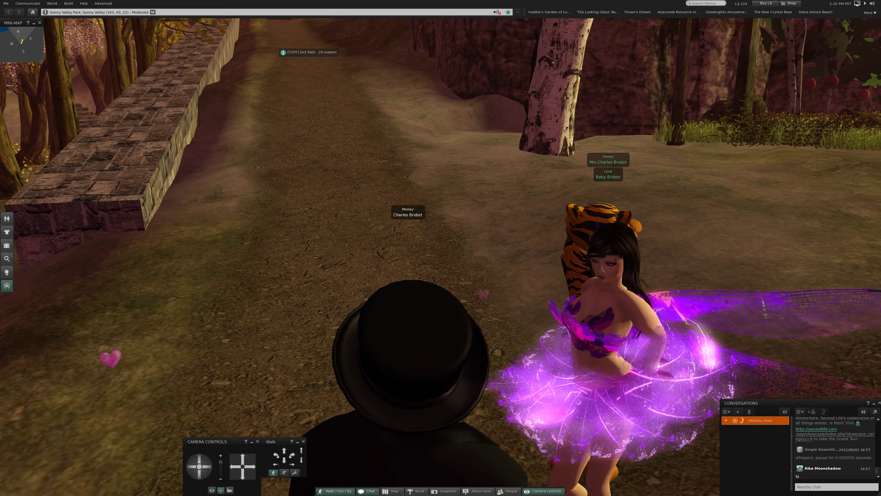
pyautogui.press('Escape')
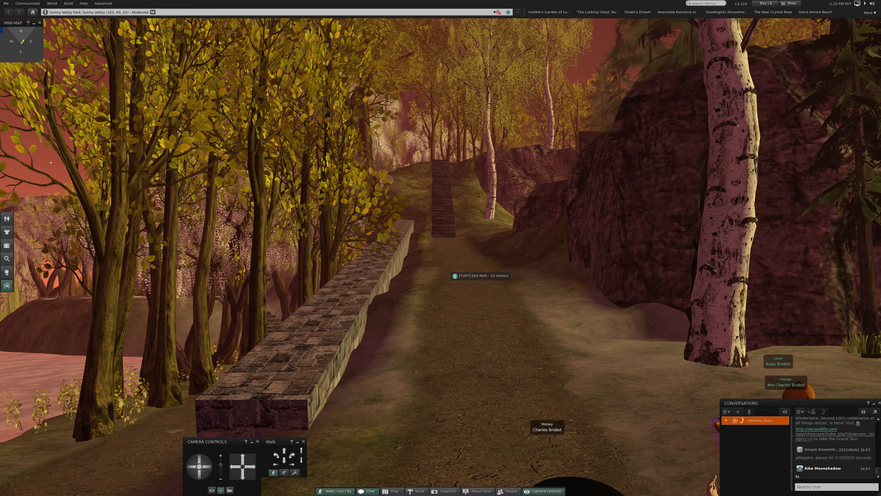
pyautogui.press('Left')
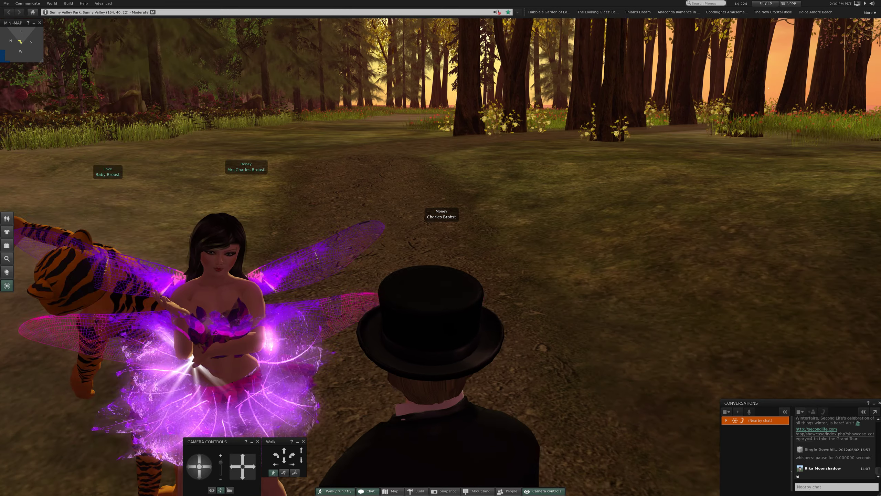
pyautogui.press('Up')
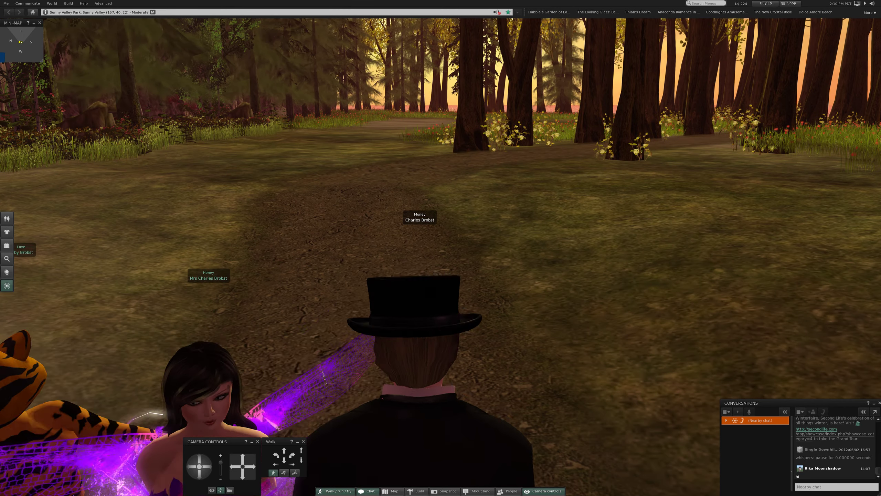
pyautogui.scroll(-8, 441, 248)
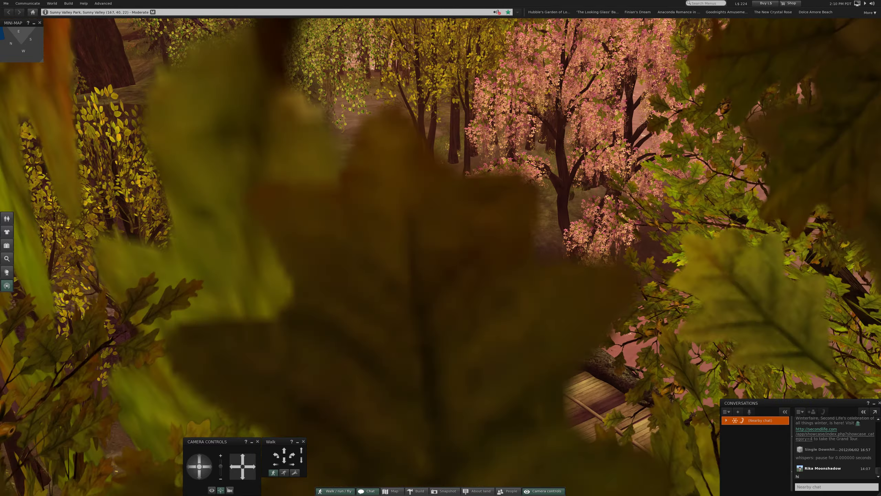
pyautogui.scroll(-4, 441, 248)
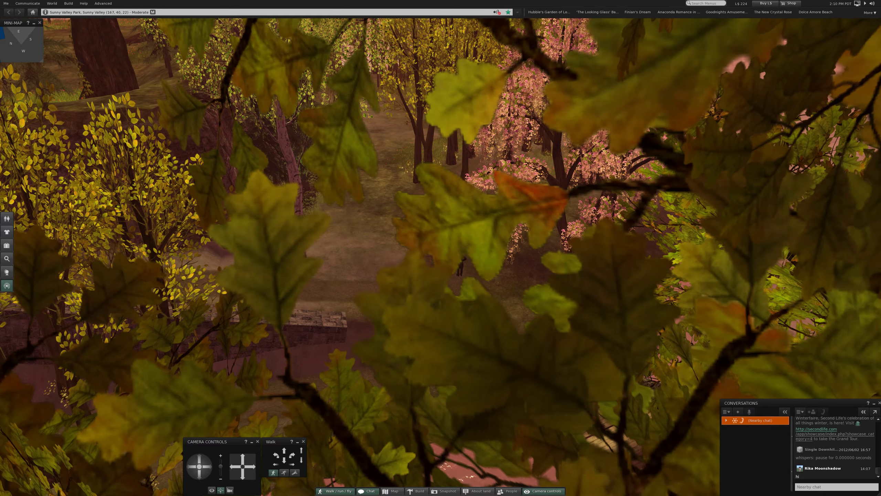
# Orbit over the farm buildings and river, then fly toward the cliff-top gazebo
pyautogui.moveTo(441, 248); pyautogui.dragTo(276, 248)
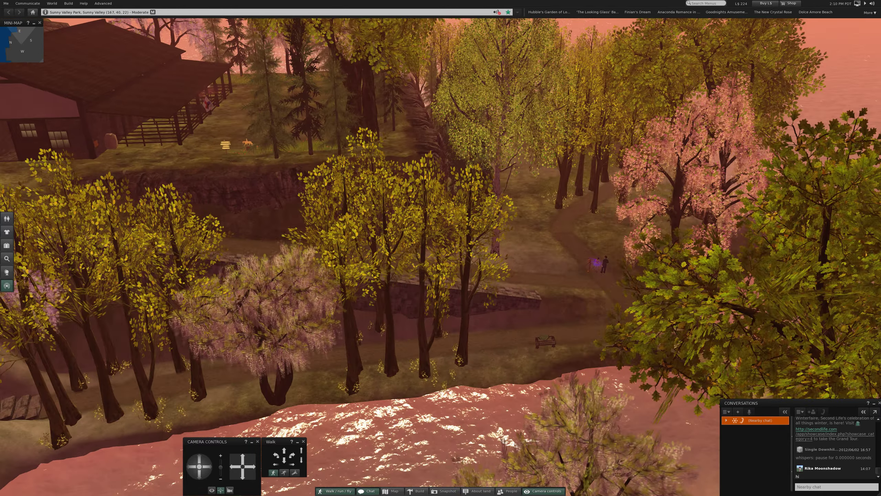
pyautogui.moveTo(441, 248); pyautogui.dragTo(441, 206)
pyautogui.scroll(6, 441, 249)
pyautogui.scroll(-2, 441, 248)
pyautogui.scroll(-3, 441, 248)
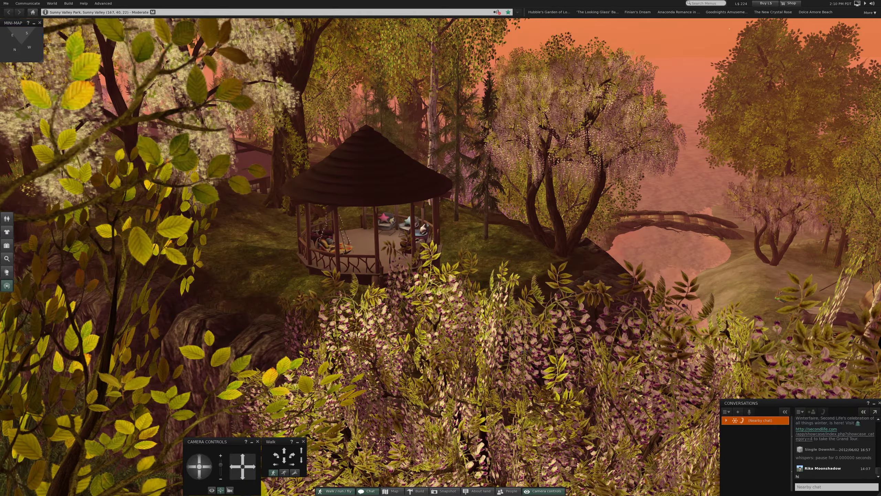
pyautogui.scroll(-3, 441, 248)
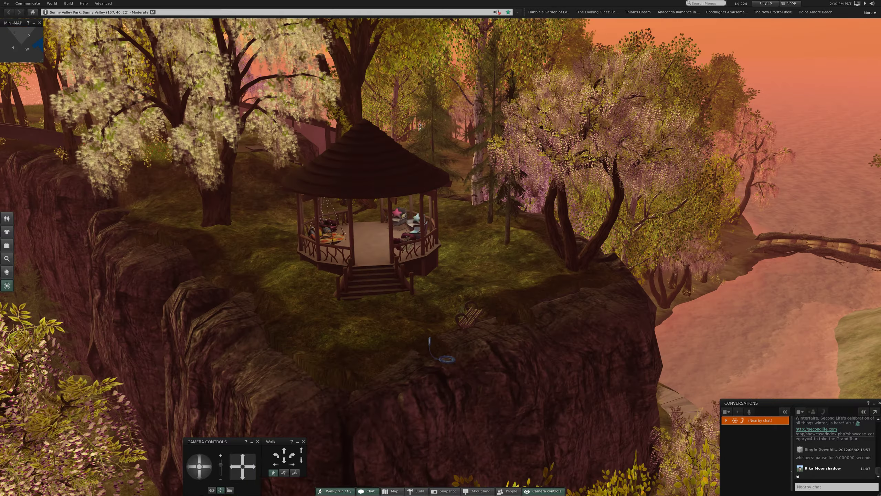
# Orbit past the gazebo's hanging swing bed to the hillside stairs and seaside shelter
pyautogui.moveTo(385, 280); pyautogui.dragTo(620, 310)
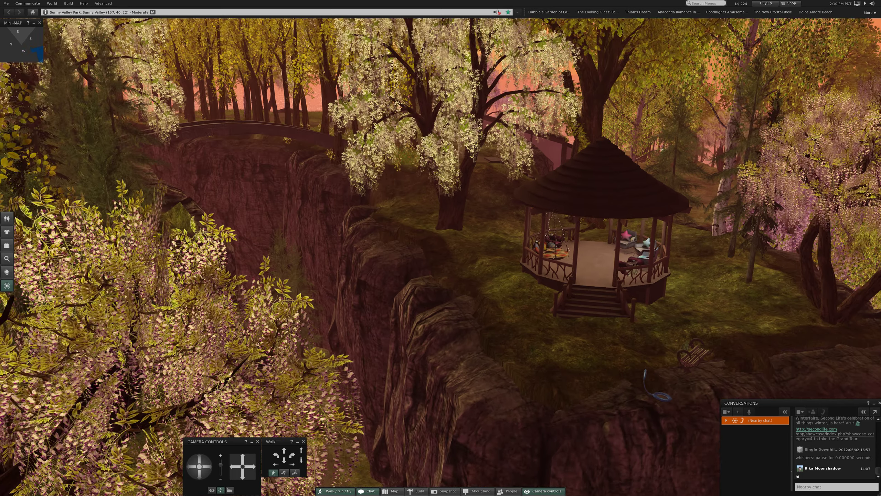
pyautogui.moveTo(441, 275); pyautogui.dragTo(482, 289)
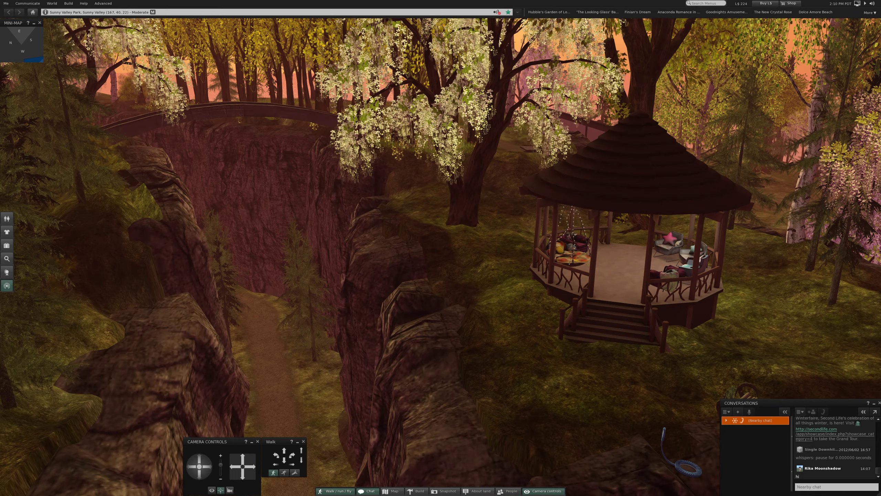
pyautogui.scroll(8, 620, 262)
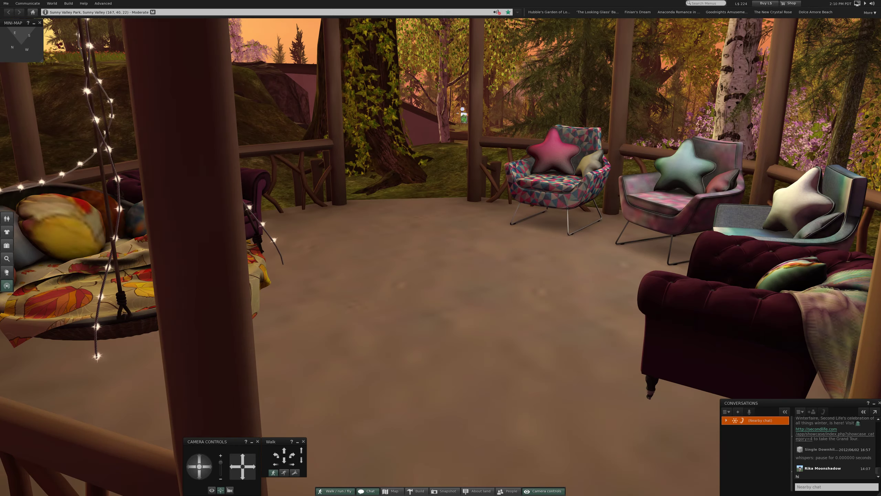
pyautogui.scroll(-6, 441, 262)
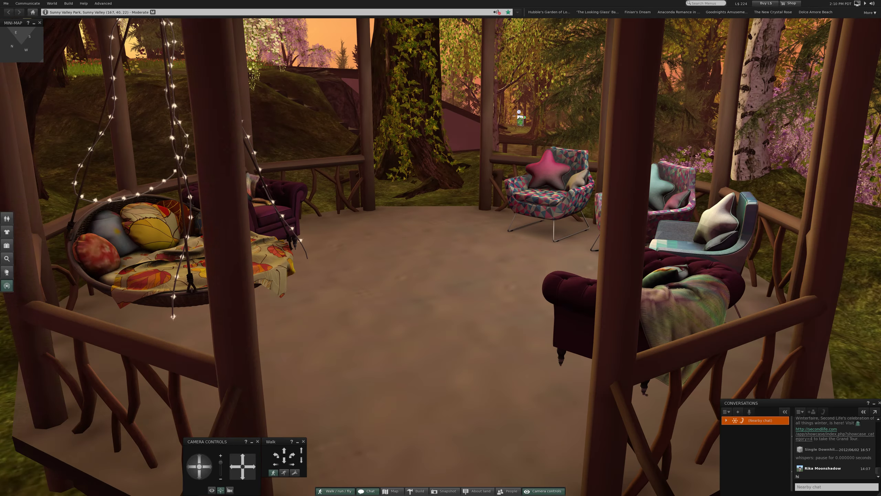
pyautogui.scroll(2, 441, 262)
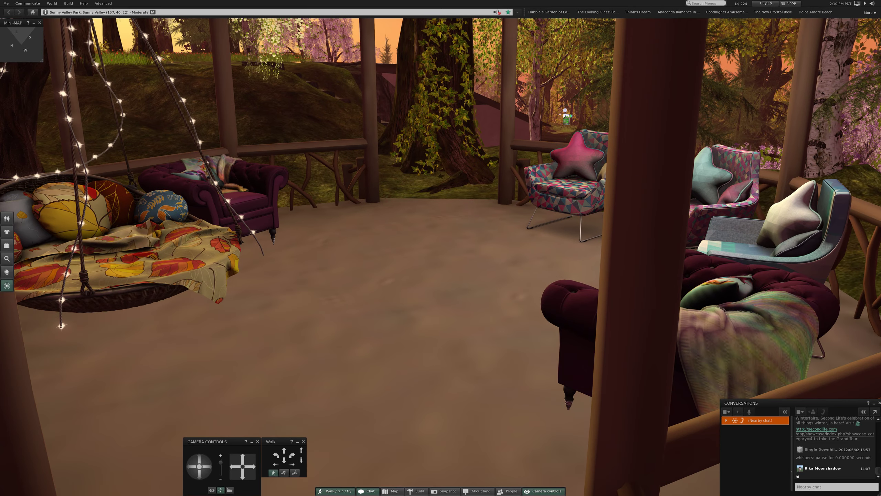
pyautogui.moveTo(441, 262); pyautogui.dragTo(276, 262)
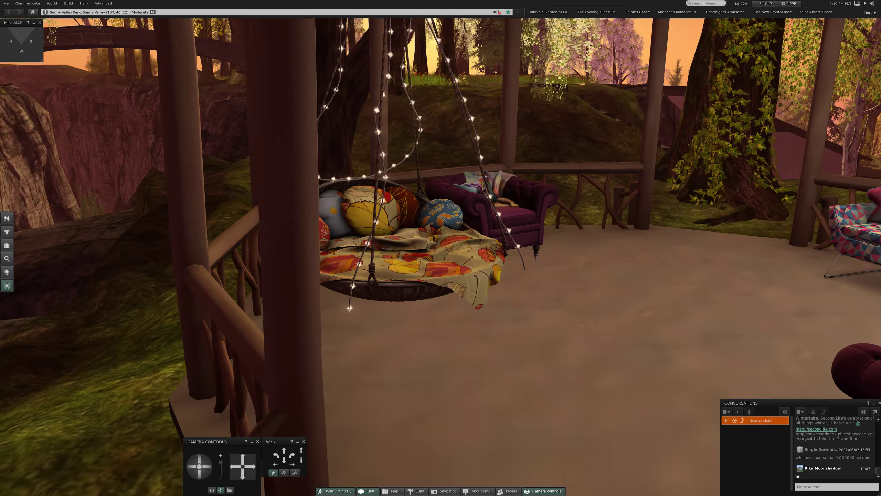
pyautogui.scroll(-10, 441, 262)
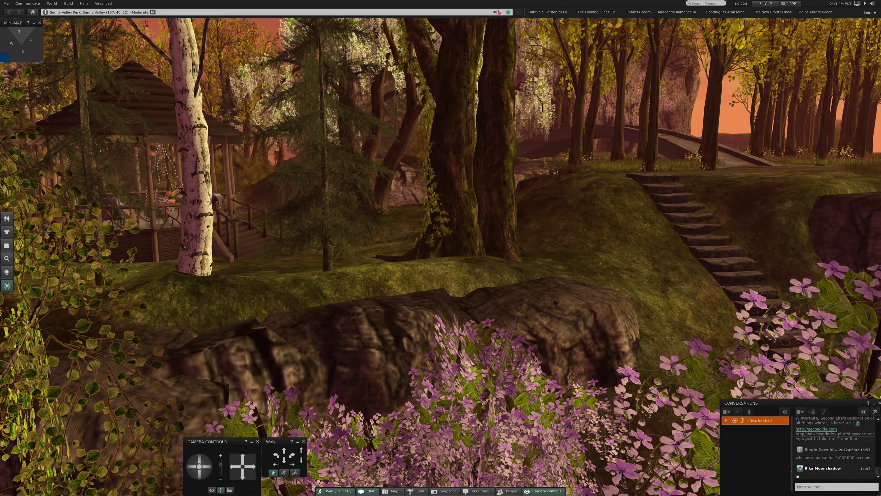
pyautogui.moveTo(551, 262); pyautogui.dragTo(276, 262)
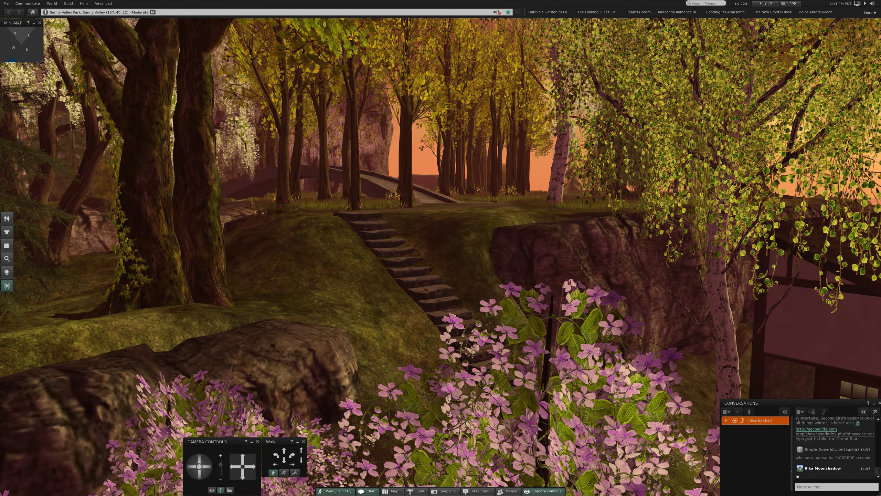
pyautogui.moveTo(551, 261); pyautogui.dragTo(276, 262)
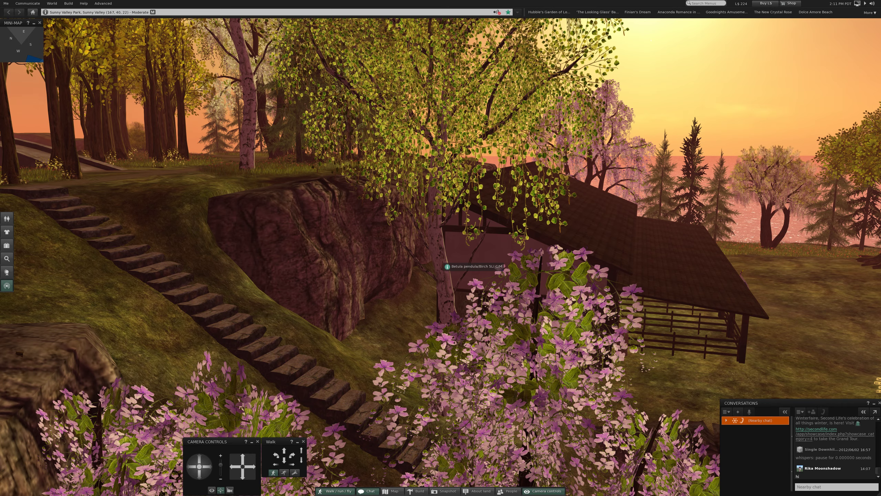
# With the camera back behind the avatar, walk the forest path into Shady Glade Campsite
pyautogui.press('Escape')
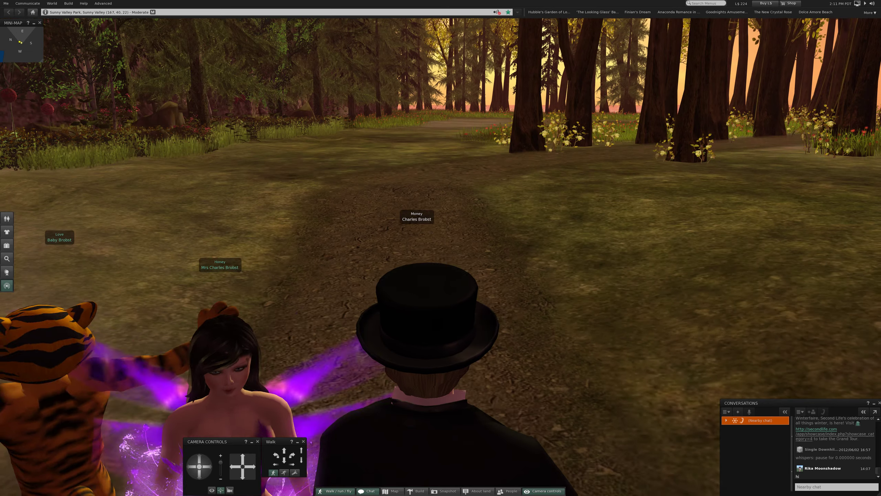
pyautogui.press('Up')
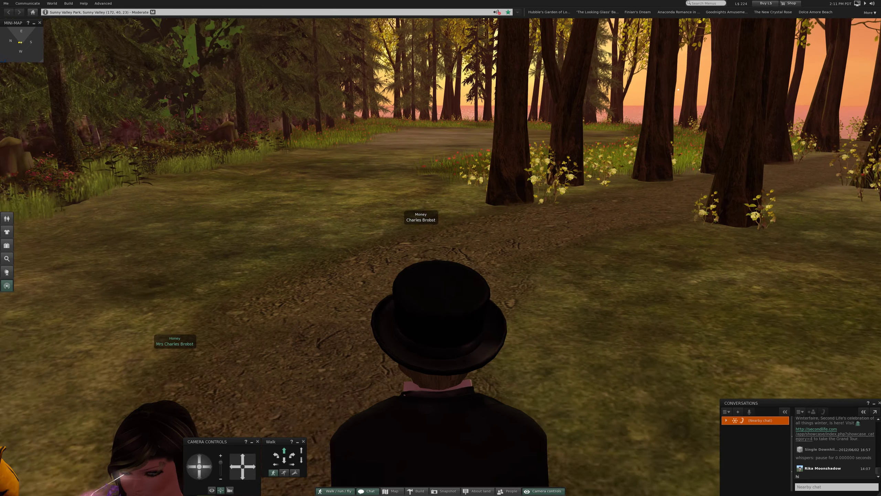
pyautogui.press('Up')
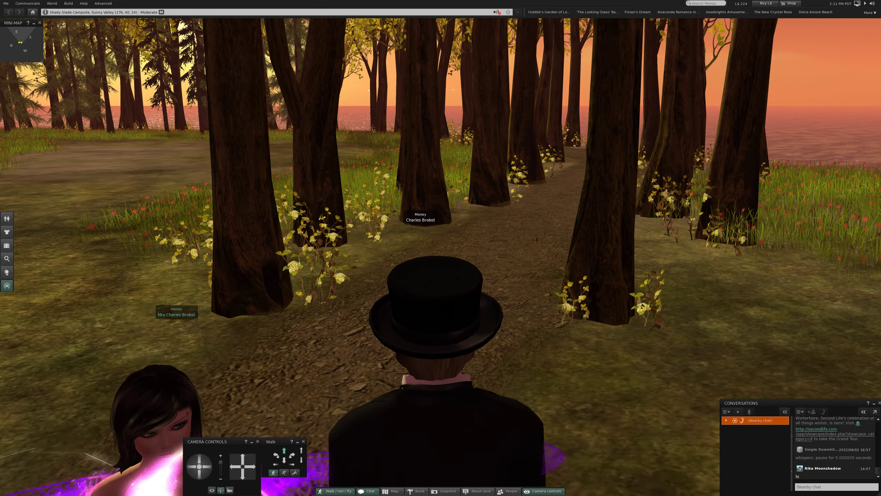
pyautogui.press('Up')
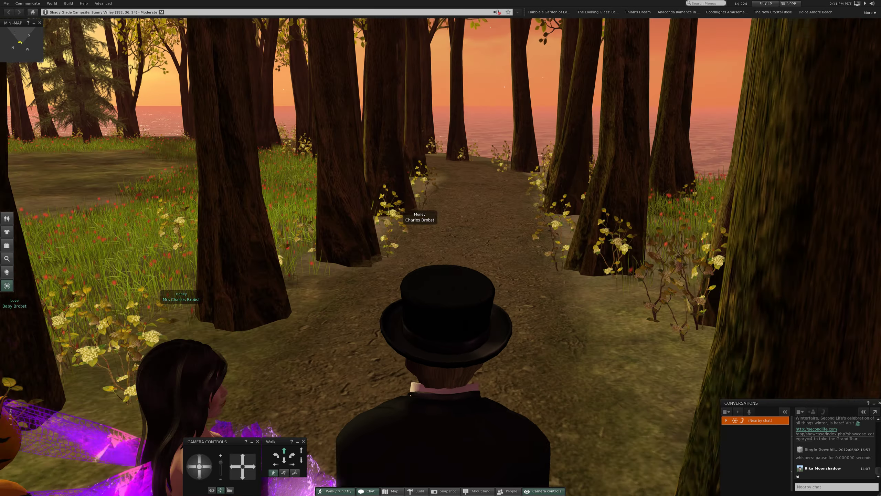
pyautogui.press('Up')
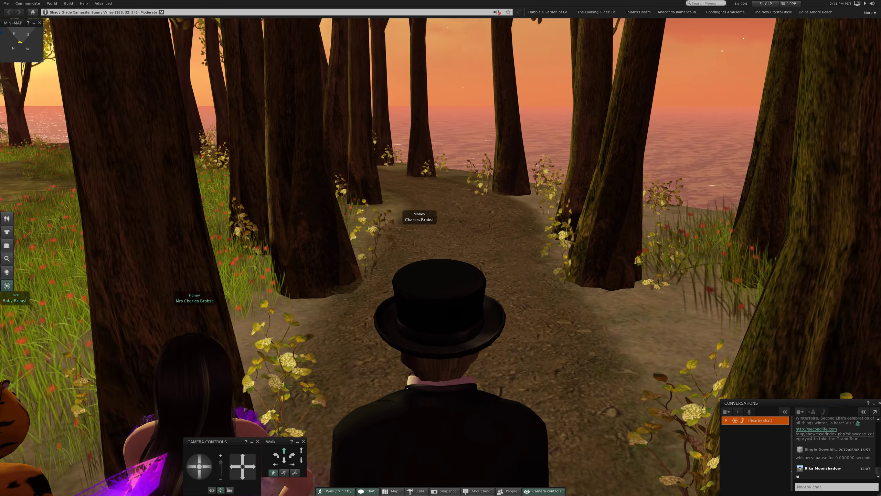
# Turn left to face the shoreline and walk on through the trees toward the sea
pyautogui.press('Left')
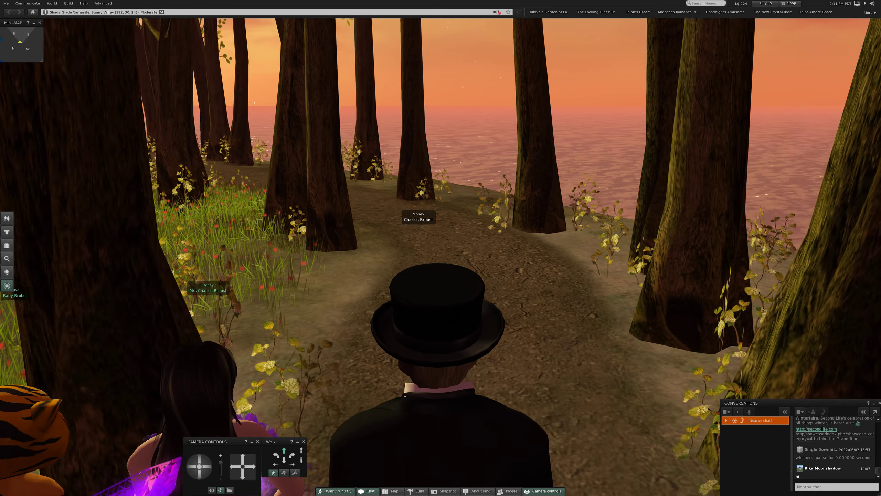
pyautogui.press('Left')
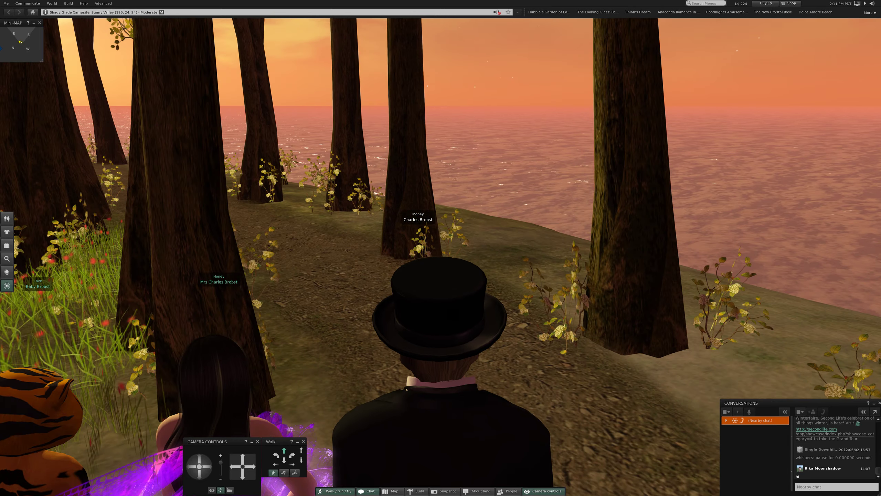
pyautogui.press('Left')
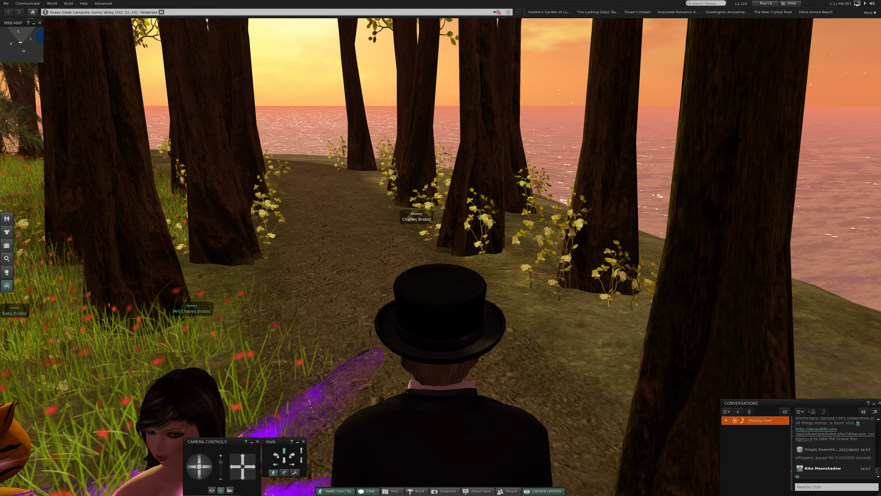
pyautogui.press('Up')
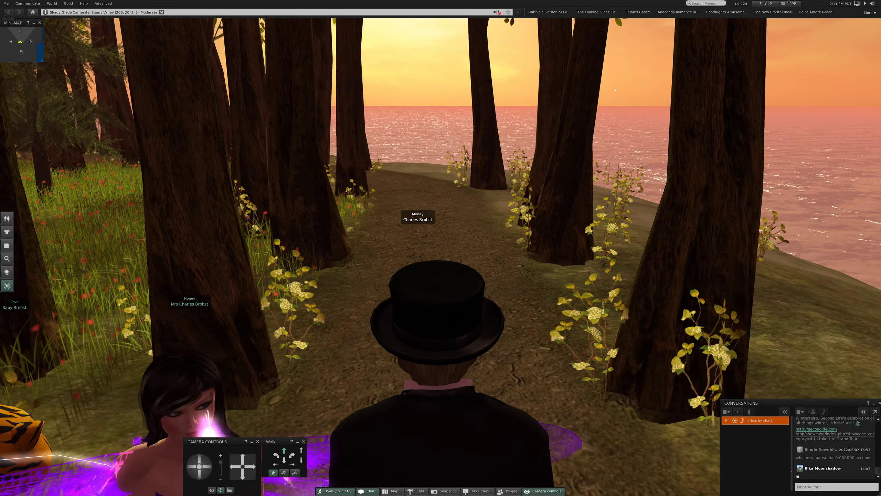
pyautogui.press('Up')
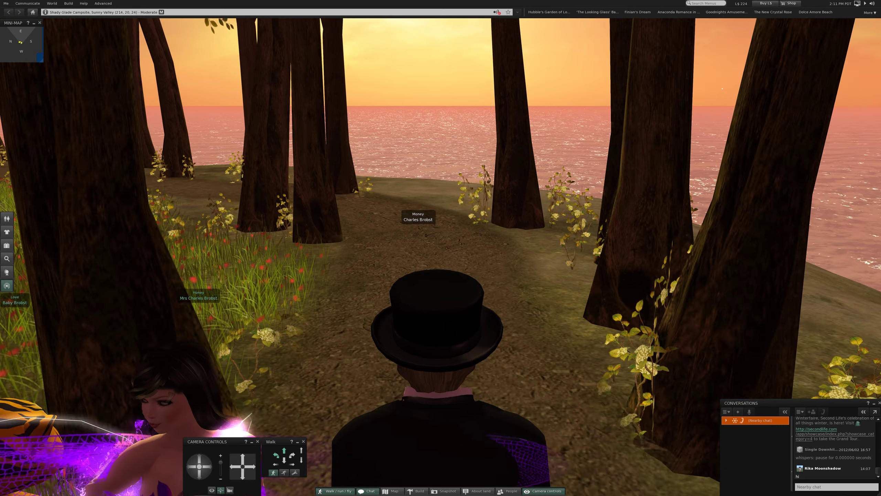
pyautogui.press('Up')
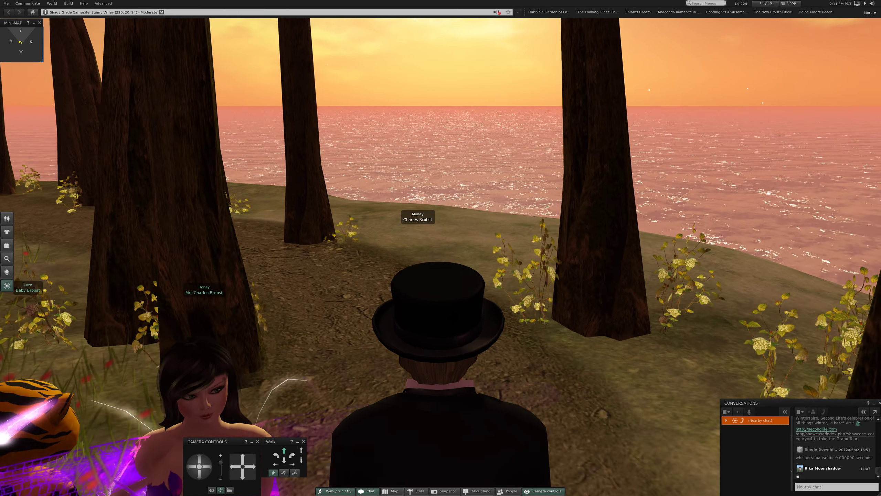
# Follow the trail's left bend and continue along the shoreline toward the cliff rocks
pyautogui.press('Left')
pyautogui.press('Up')
pyautogui.press('Up')
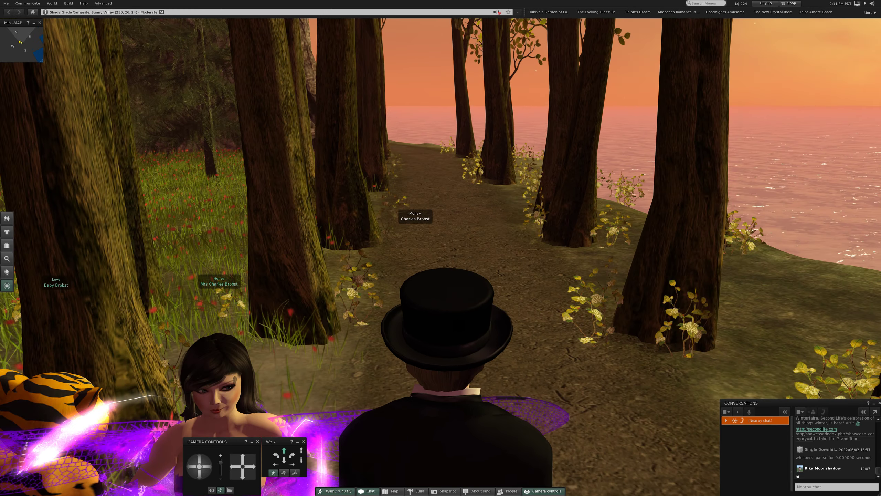
pyautogui.press('Up')
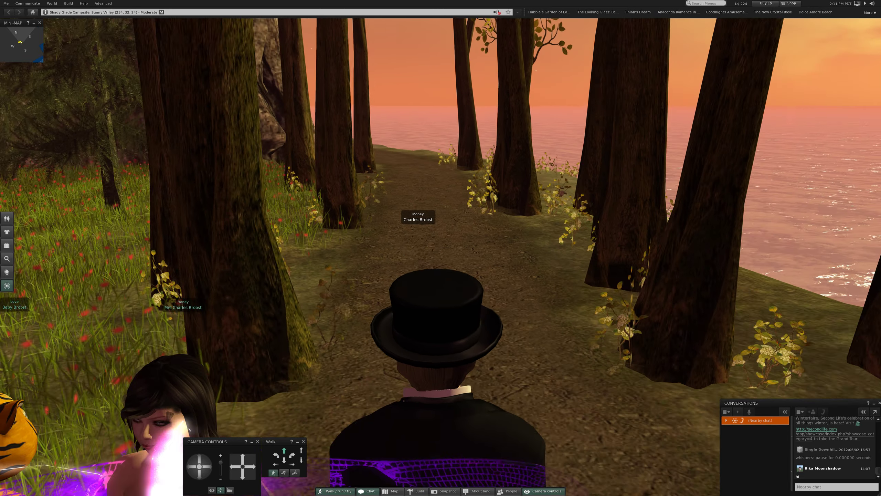
pyautogui.press('Up')
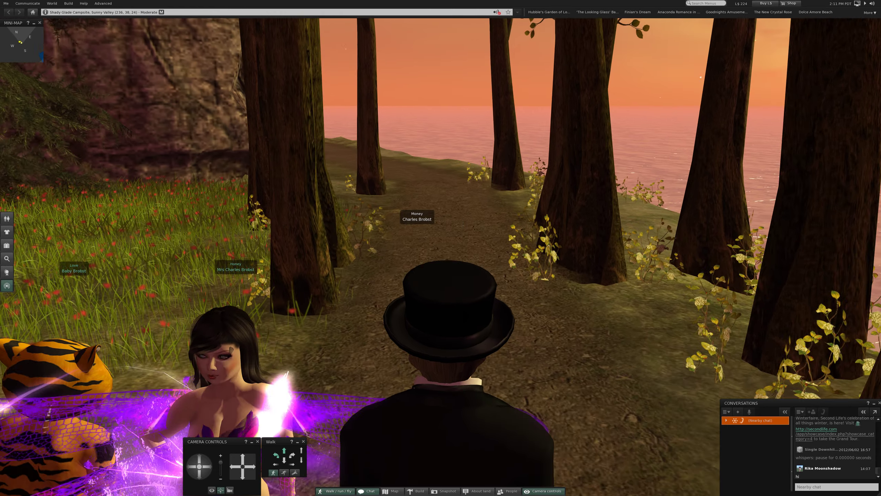
pyautogui.press('Up')
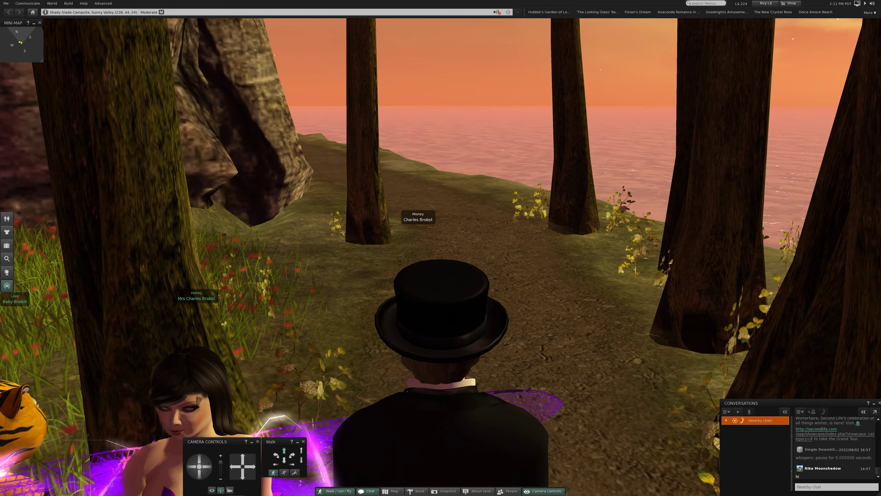
pyautogui.press('Up')
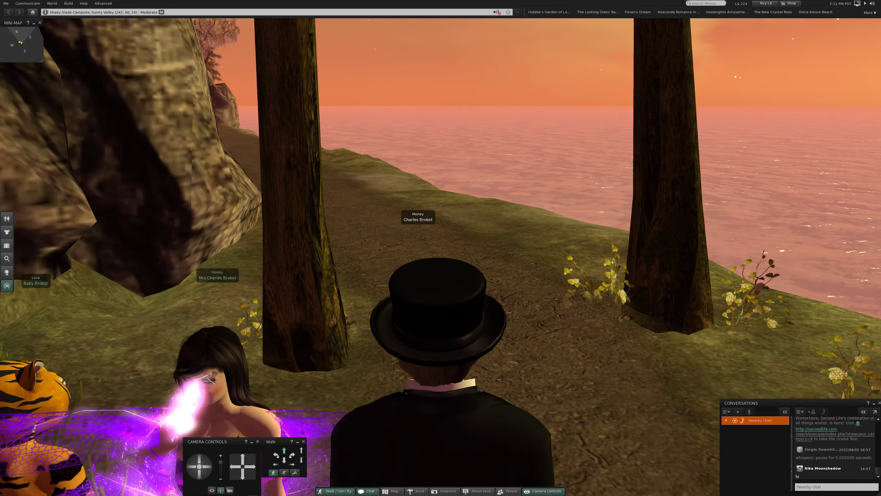
pyautogui.press('Up')
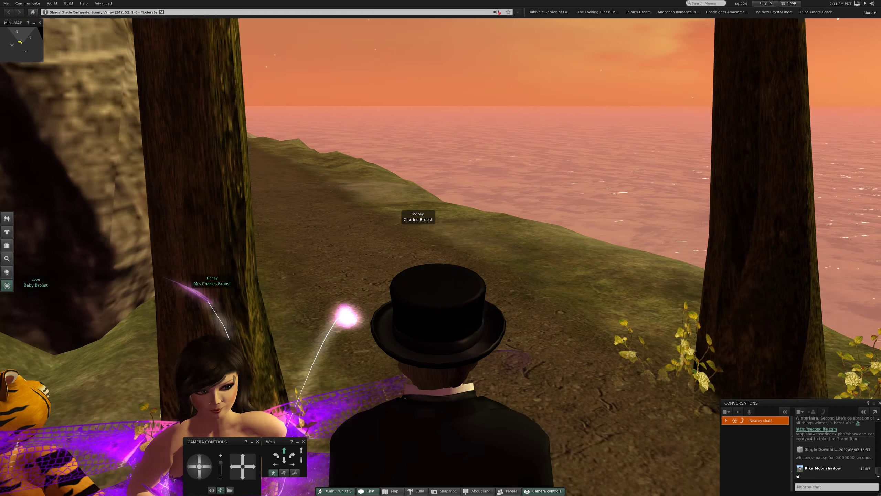
pyautogui.press('Up')
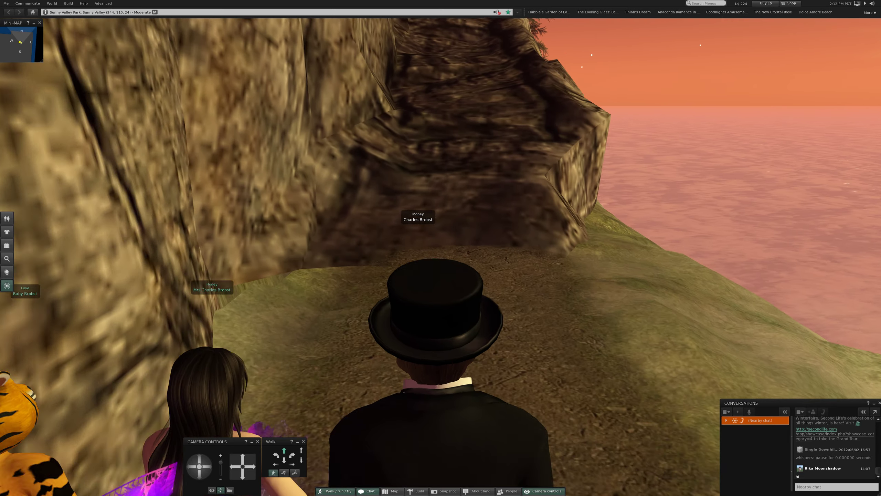
# Walk to the rock wall and climb the rocky path beside it
pyautogui.press('Up')
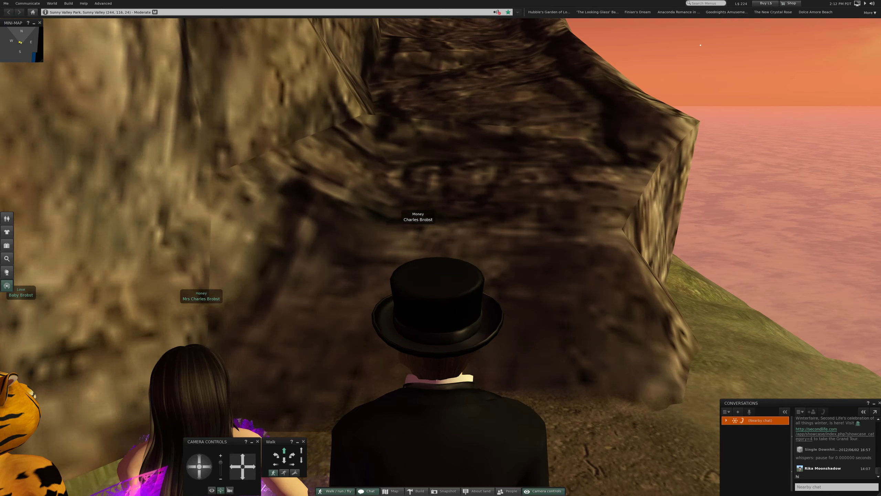
pyautogui.press('Up')
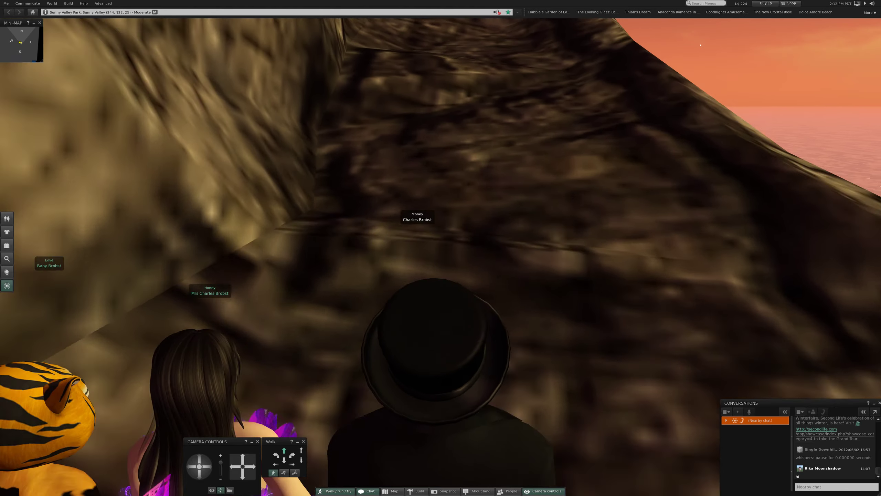
pyautogui.press('Up')
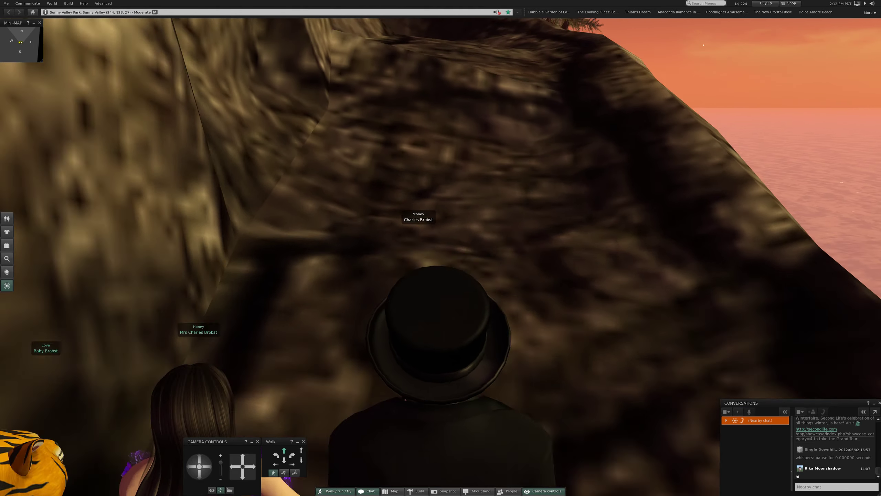
pyautogui.press('Up')
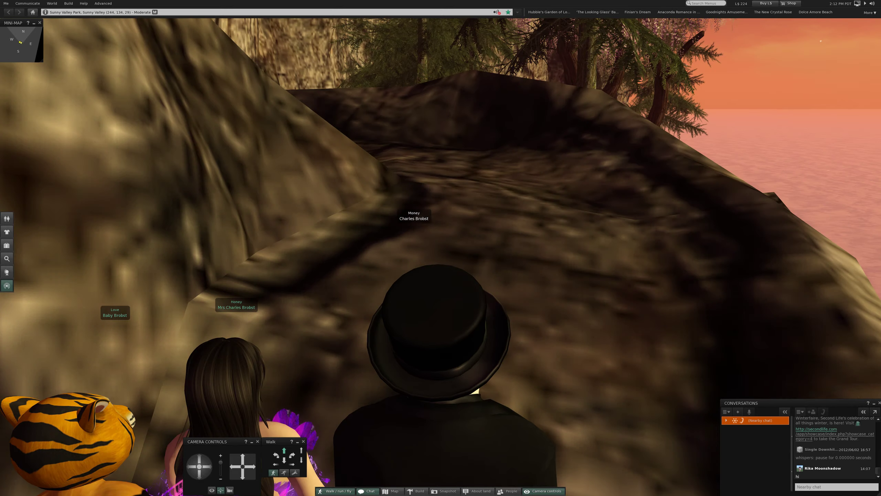
# Turn left at the bend and continue uphill through the rocky passage, passing the companions
pyautogui.press('Left')
pyautogui.press('Up')
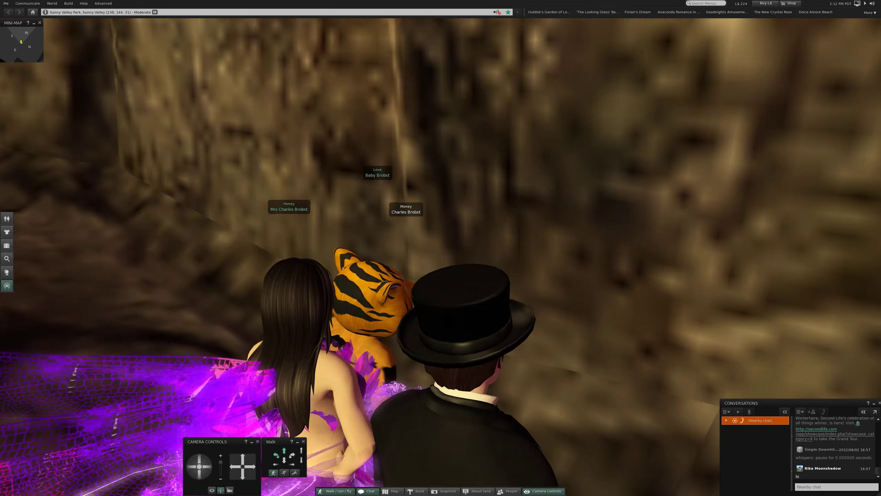
pyautogui.press('Up')
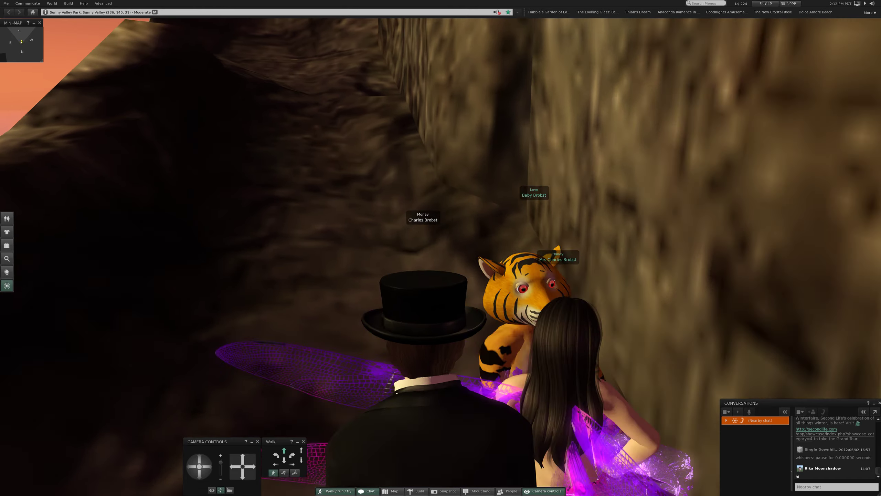
pyautogui.press('Up')
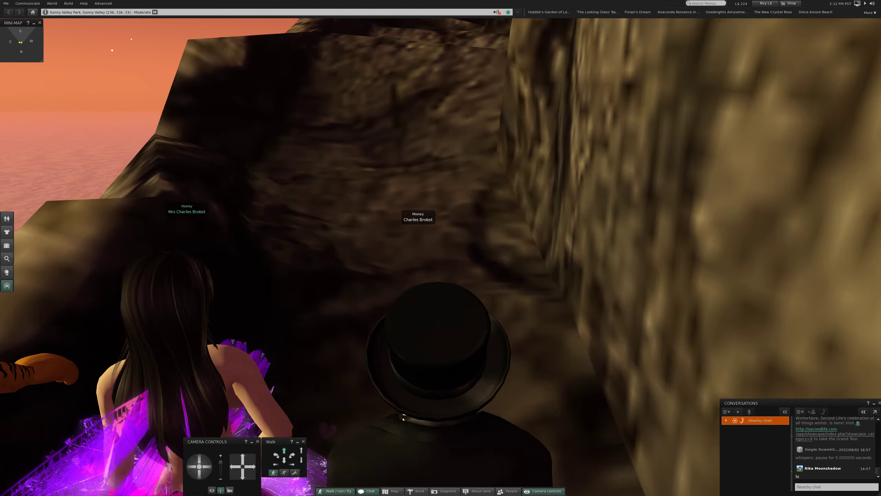
pyautogui.press('Up')
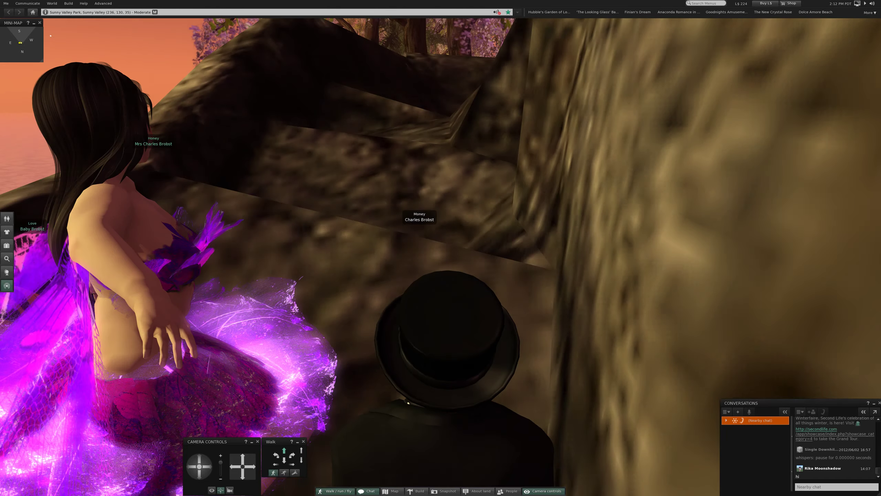